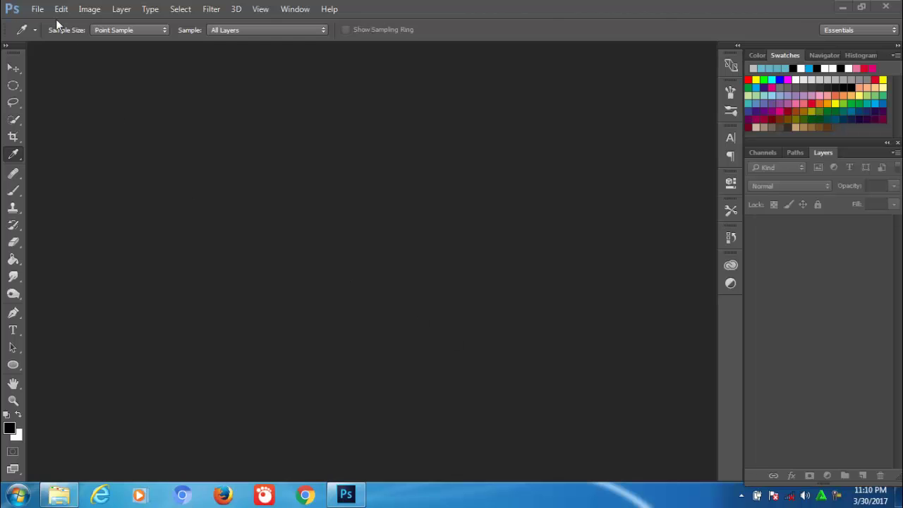
Open airpollution, light bulb, mantra ray and under water from Downloads together
{"action": "left_click", "coordinate": [37, 8]}
{"action": "left_click", "coordinate": [45, 38]}
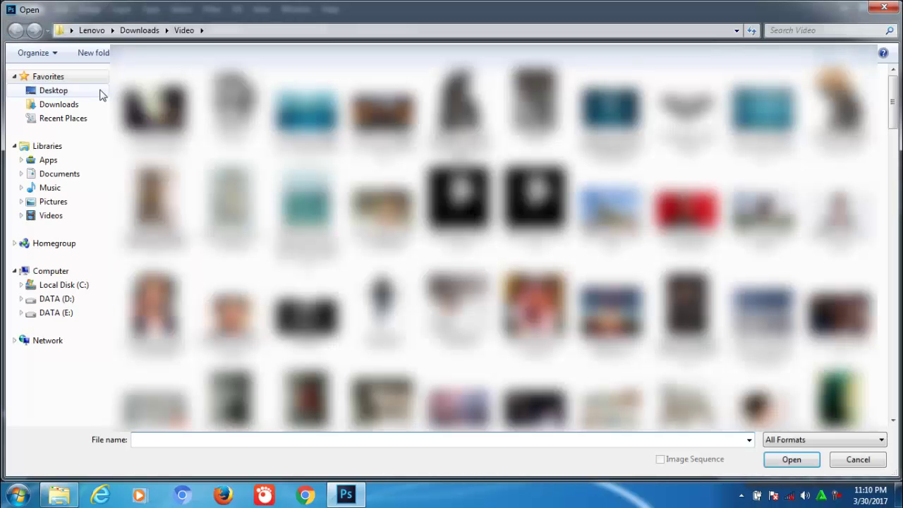
{"action": "left_click", "coordinate": [100, 92]}
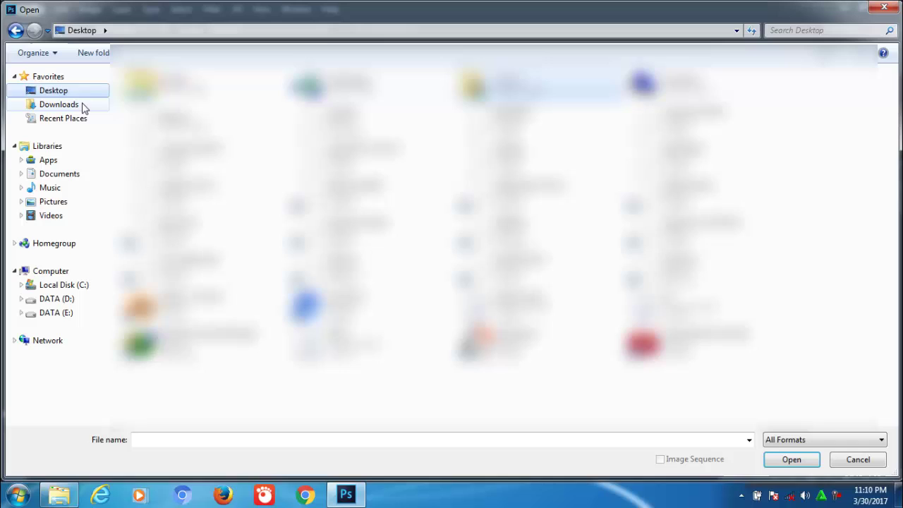
{"action": "left_click", "coordinate": [83, 106]}
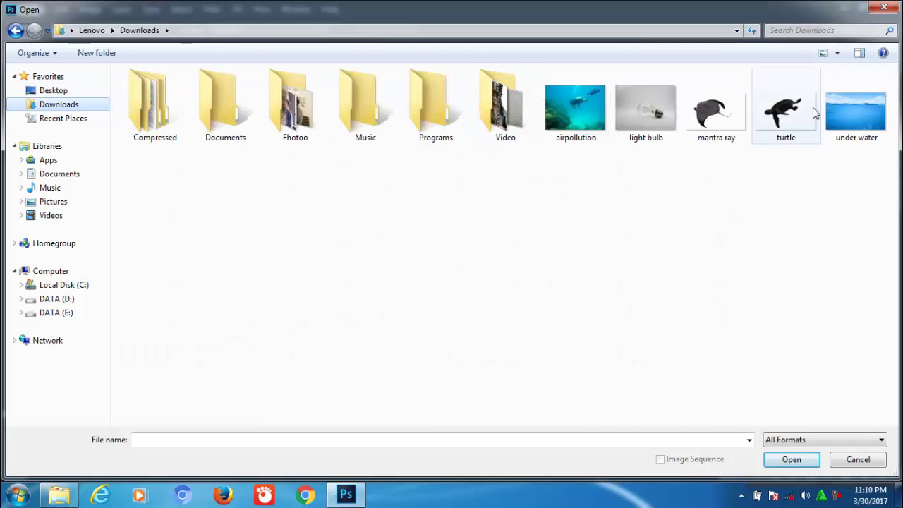
{"action": "left_click", "coordinate": [584, 112]}
{"action": "left_click", "coordinate": [644, 111], "text": "ctrl"}
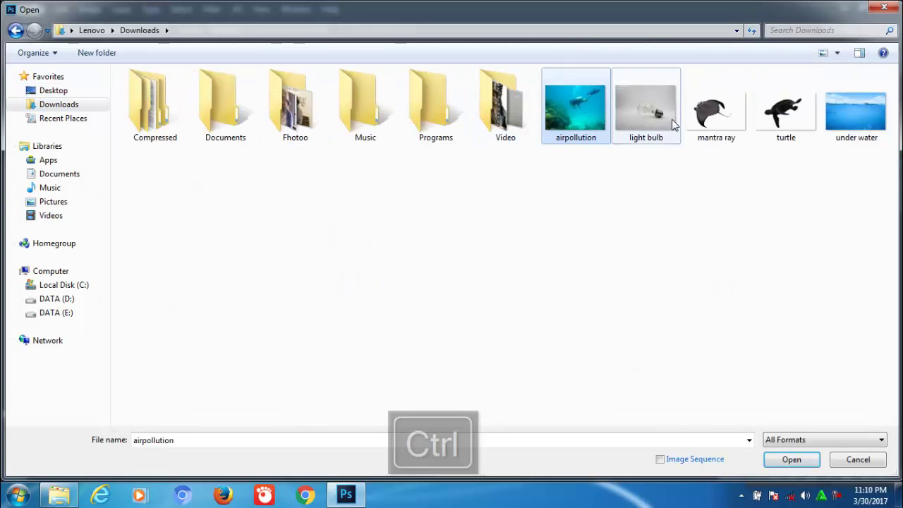
{"action": "left_click", "coordinate": [734, 125], "text": "ctrl"}
{"action": "left_click", "coordinate": [862, 125], "text": "ctrl"}
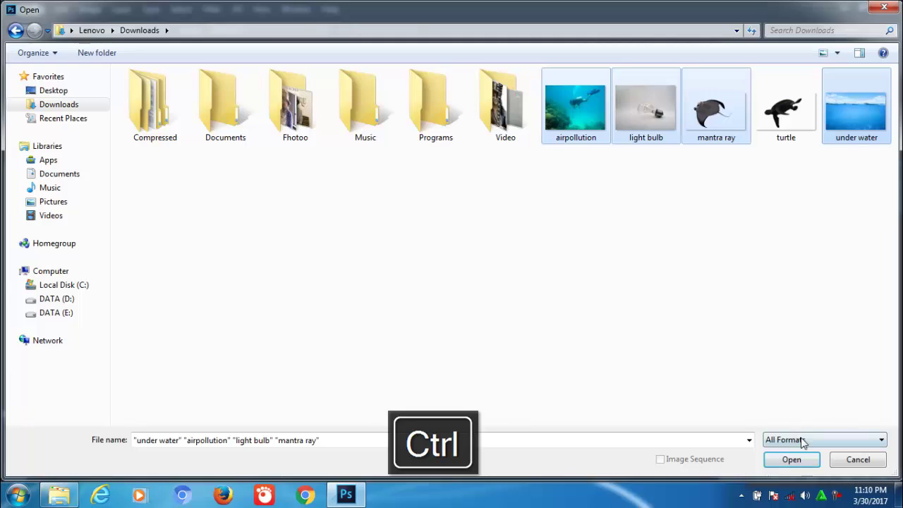
{"action": "left_click", "coordinate": [779, 460]}
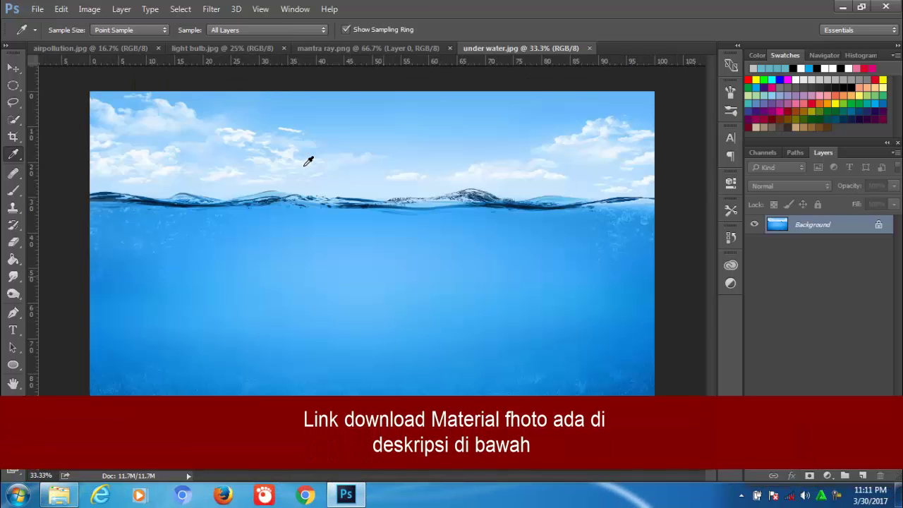
Switch to the light bulb.jpg document and pick the Lasso tool
{"action": "left_click", "coordinate": [13, 68]}
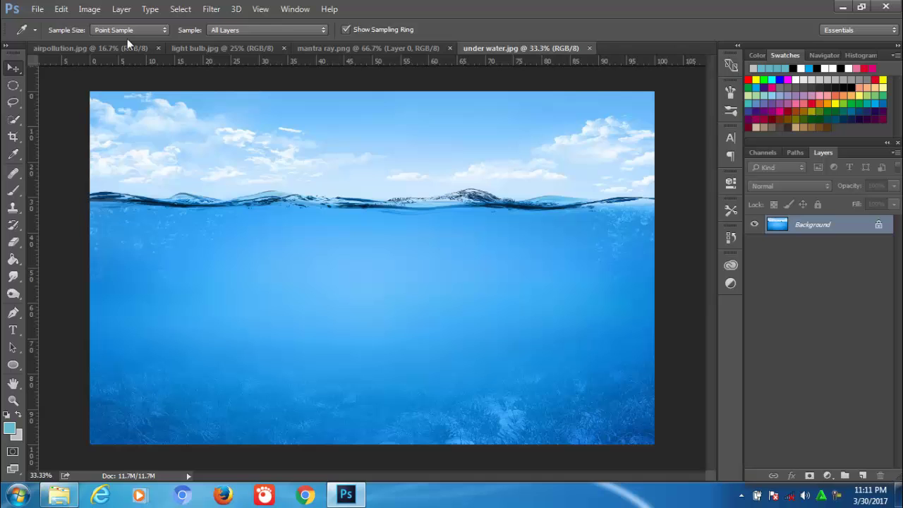
{"action": "left_click", "coordinate": [222, 48]}
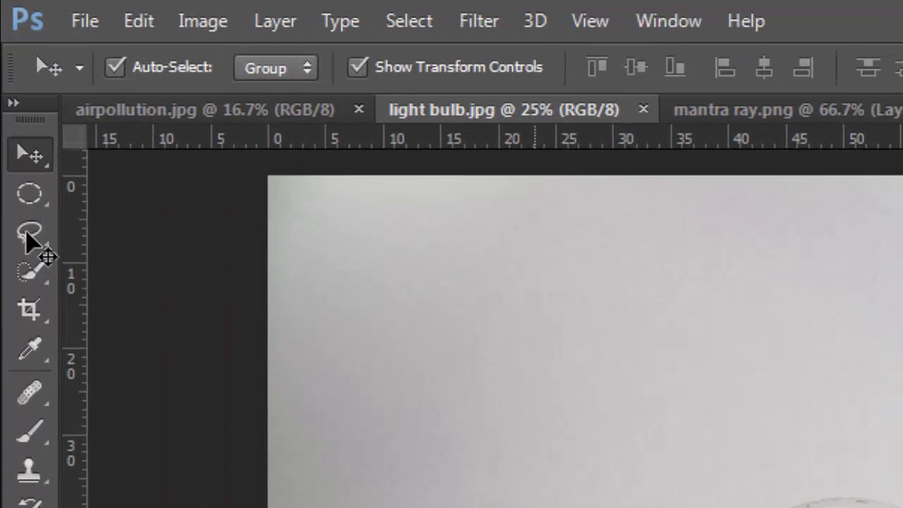
{"action": "left_click", "coordinate": [13, 102]}
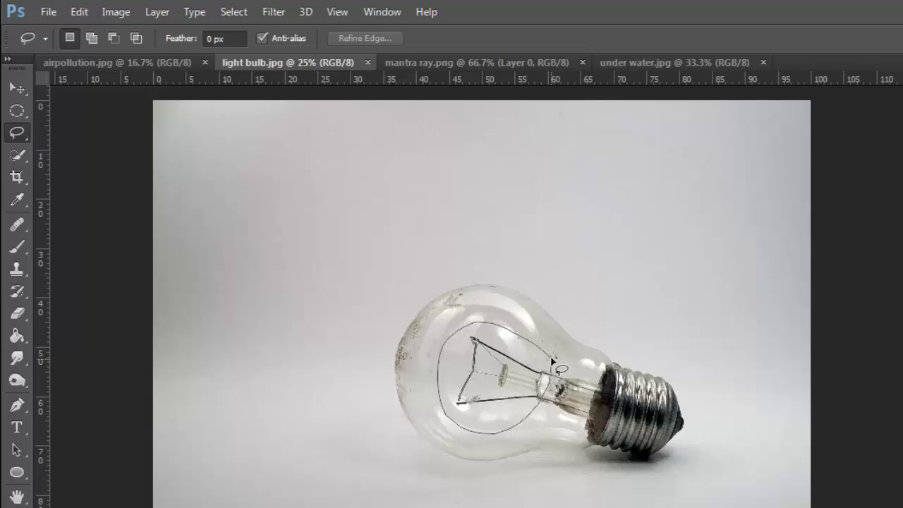
Content-Aware Fill the lassoed filament inside the bulb, then deselect
{"action": "left_click_drag", "start_coordinate": [552, 362], "coordinate": [471, 340]}
{"action": "right_click", "coordinate": [469, 348]}
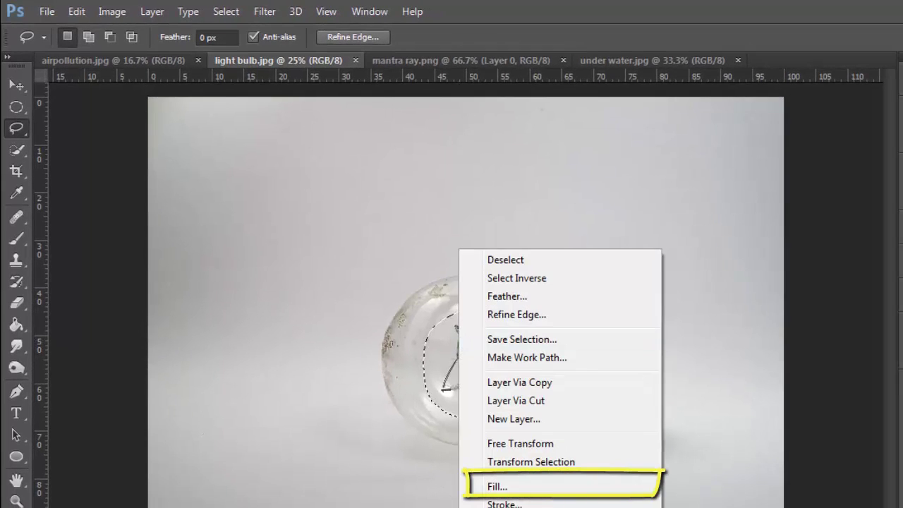
{"action": "left_click", "coordinate": [502, 487]}
{"action": "left_click", "coordinate": [494, 181]}
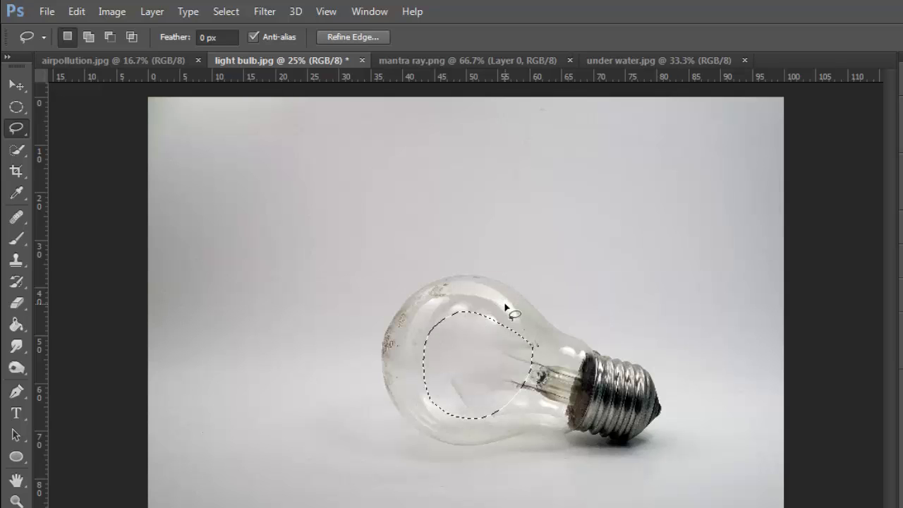
{"action": "key", "text": "ctrl+d"}
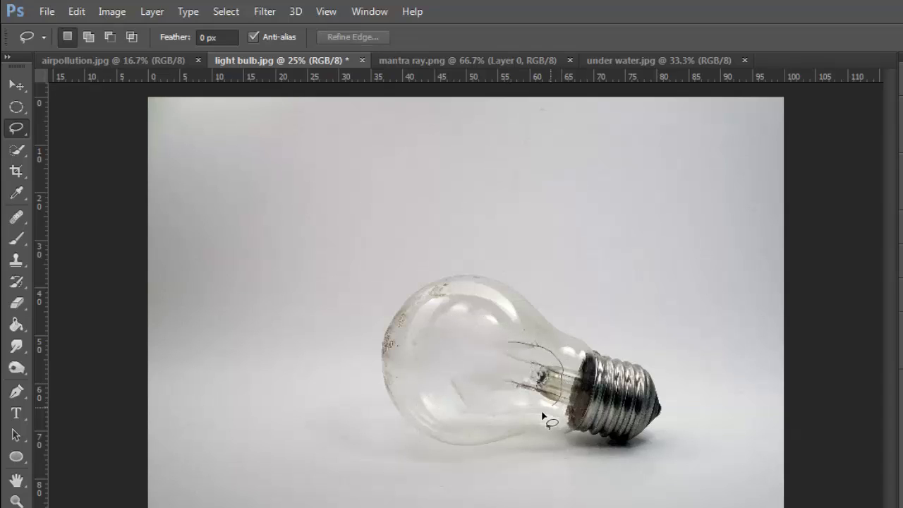
Content-Aware Fill the remaining filament near the bulb's base, then deselect
{"action": "left_click_drag", "start_coordinate": [511, 340], "coordinate": [514, 346]}
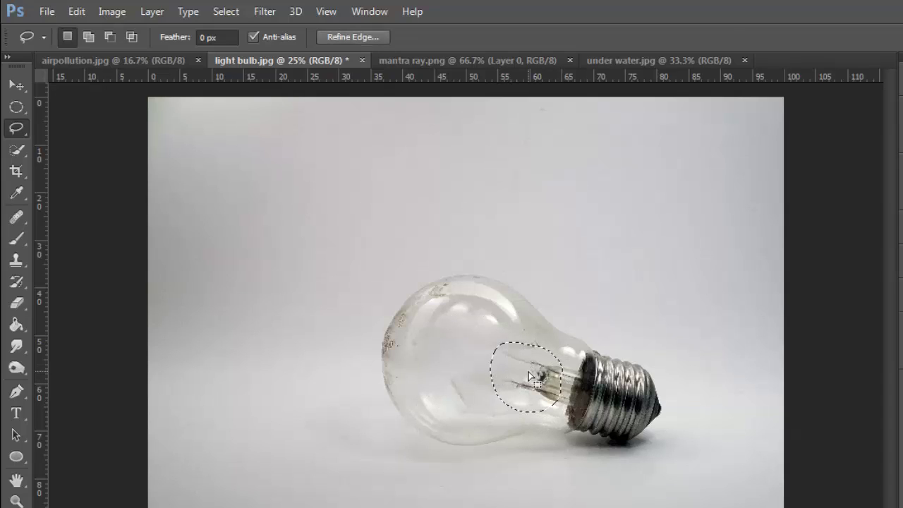
{"action": "right_click", "coordinate": [528, 373]}
{"action": "left_click", "coordinate": [587, 259]}
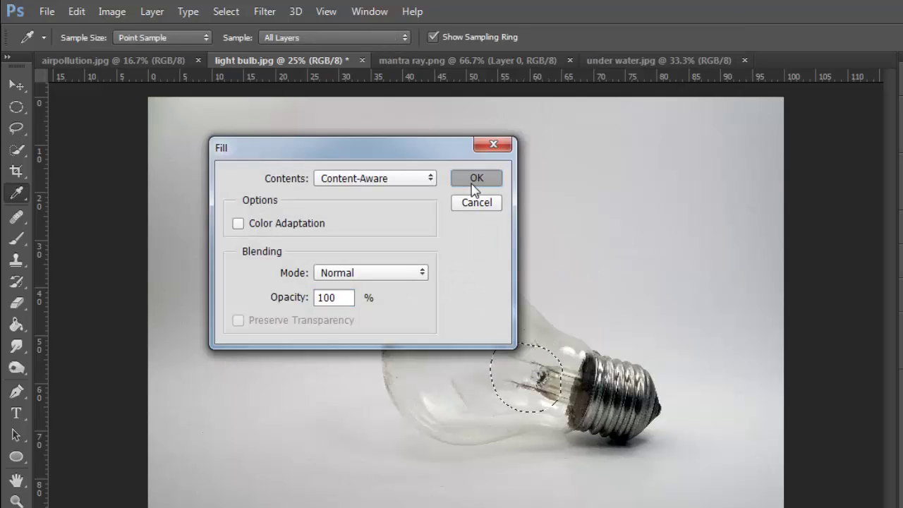
{"action": "left_click", "coordinate": [476, 181]}
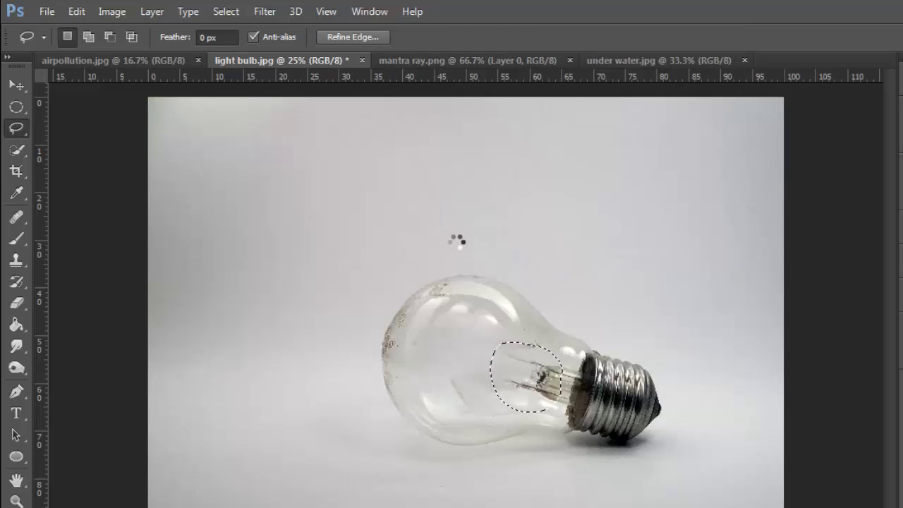
{"action": "key", "text": "ctrl+d"}
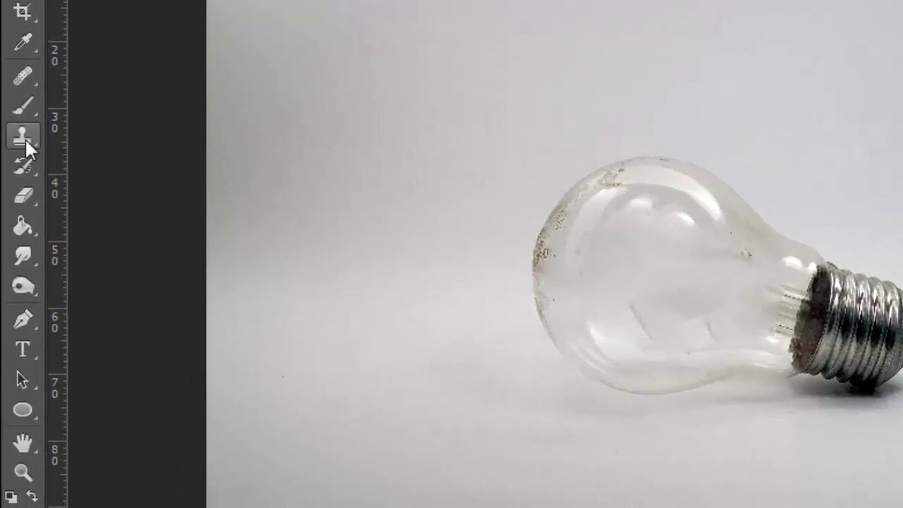
Clone-stamp clean glass over the leftover filament wires near the bulb's base
{"action": "left_click", "coordinate": [607, 280], "text": "alt"}
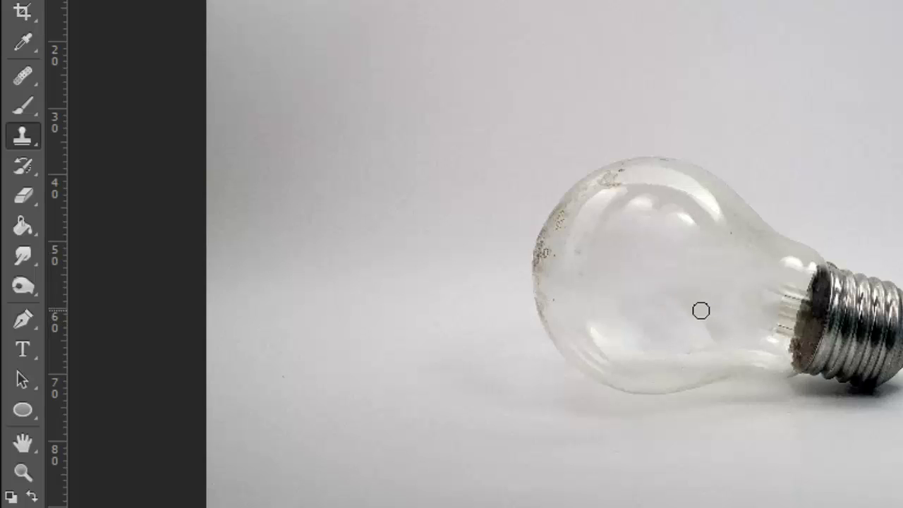
{"action": "left_click_drag", "start_coordinate": [700, 311], "coordinate": [659, 305]}
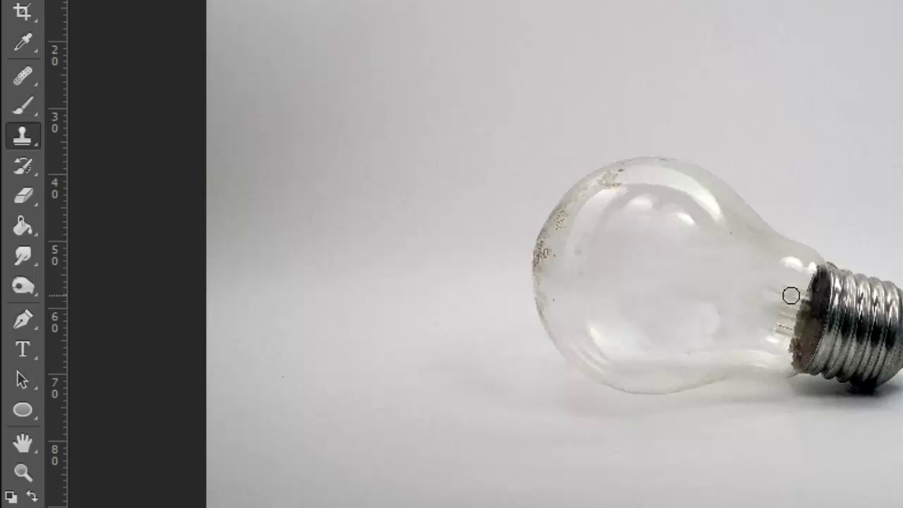
{"action": "scroll", "coordinate": [790, 295], "scroll_direction": "up", "scroll_amount": 2}
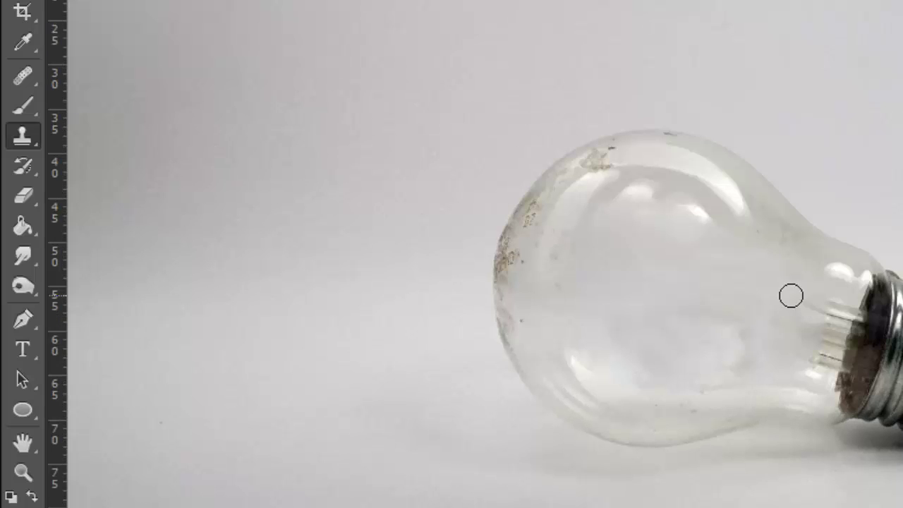
{"action": "mouse_move", "coordinate": [828, 320]}
{"action": "left_mouse_down"}
{"action": "mouse_move", "coordinate": [843, 316]}
{"action": "mouse_move", "coordinate": [832, 355]}
{"action": "left_mouse_up"}
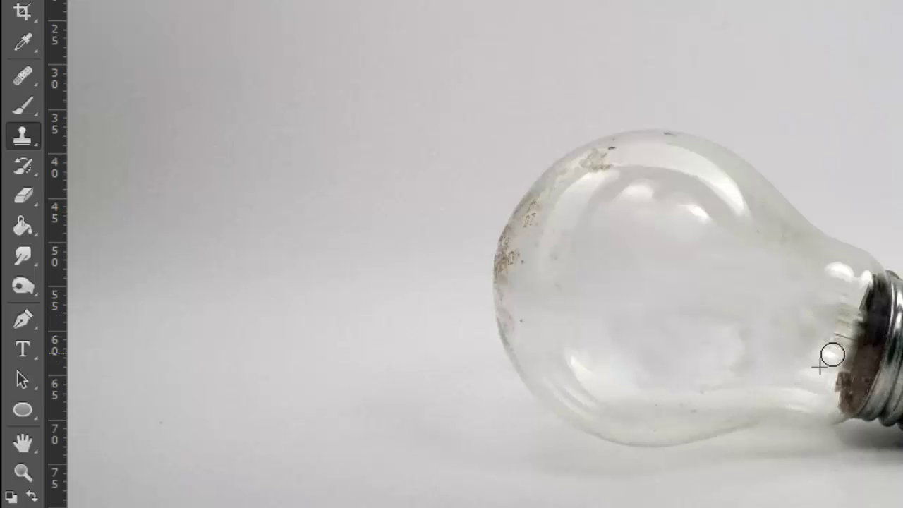
{"action": "left_click", "coordinate": [791, 306], "text": "alt"}
{"action": "mouse_move", "coordinate": [821, 304]}
{"action": "left_mouse_down"}
{"action": "mouse_move", "coordinate": [828, 357]}
{"action": "mouse_move", "coordinate": [841, 303]}
{"action": "mouse_move", "coordinate": [789, 329]}
{"action": "mouse_move", "coordinate": [722, 339]}
{"action": "mouse_move", "coordinate": [635, 306]}
{"action": "mouse_move", "coordinate": [767, 364]}
{"action": "mouse_move", "coordinate": [693, 320]}
{"action": "mouse_move", "coordinate": [665, 331]}
{"action": "mouse_move", "coordinate": [776, 345]}
{"action": "mouse_move", "coordinate": [777, 360]}
{"action": "mouse_move", "coordinate": [834, 307]}
{"action": "left_mouse_up"}
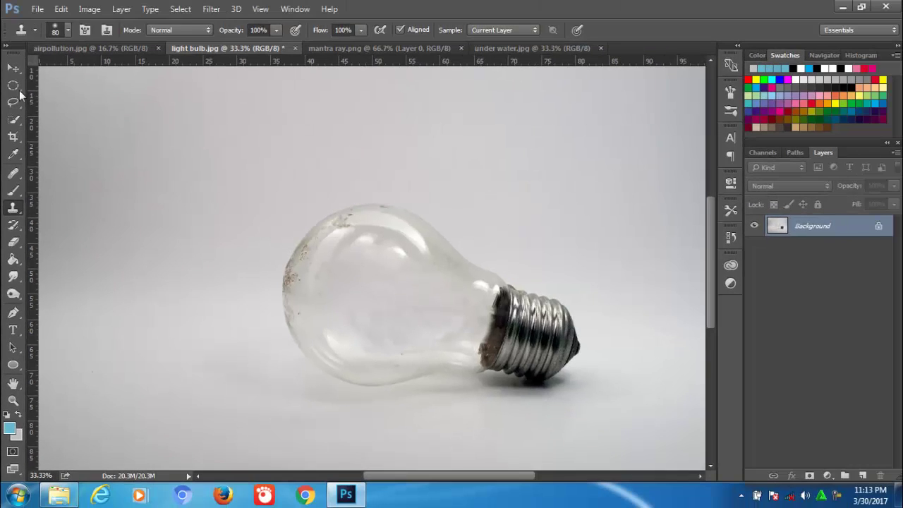
{"action": "left_click", "coordinate": [13, 67]}
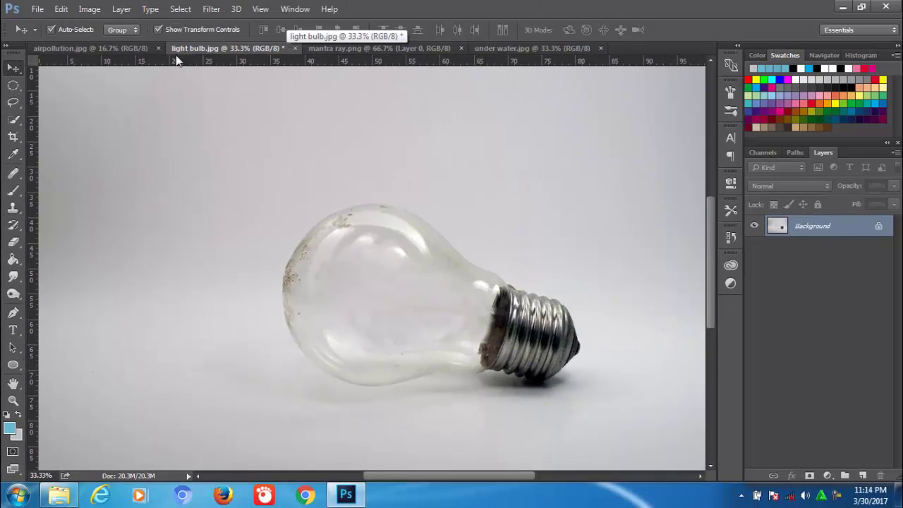
Resize airpollution.jpg to 800 × 500 px and fit it on screen
{"action": "left_click", "coordinate": [130, 48]}
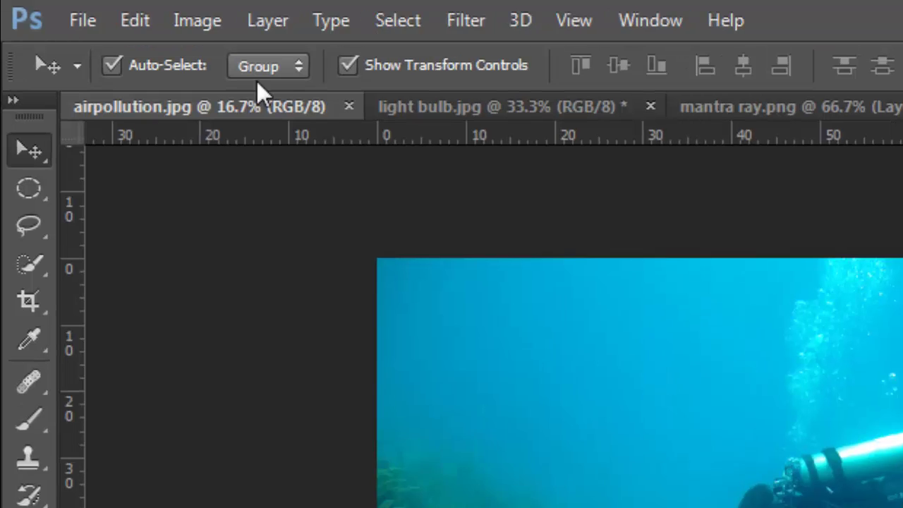
{"action": "left_click", "coordinate": [195, 21]}
{"action": "left_click", "coordinate": [241, 230]}
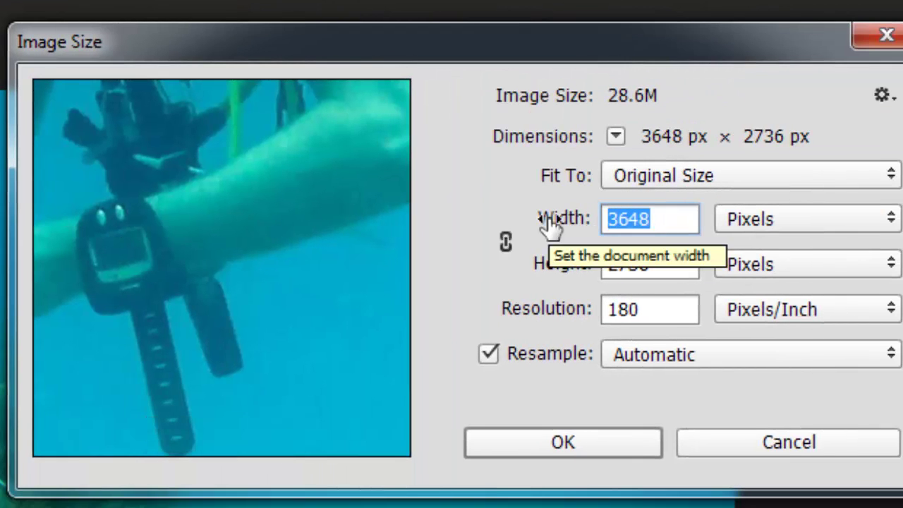
{"action": "type", "text": "800"}
{"action": "key", "text": "Tab"}
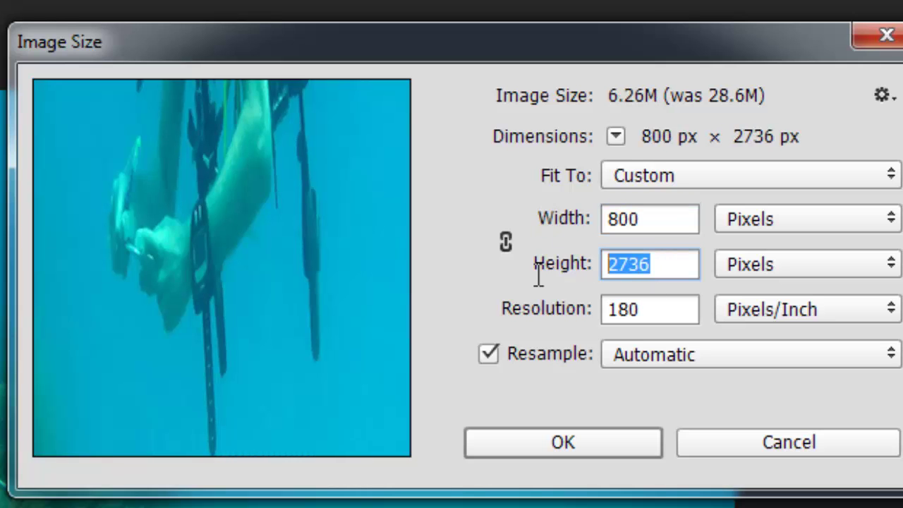
{"action": "type", "text": "500"}
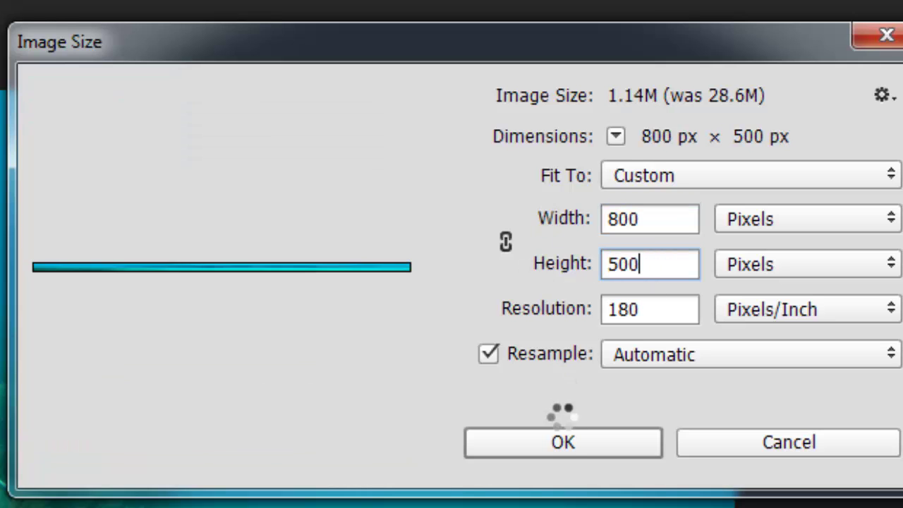
{"action": "left_click", "coordinate": [550, 443]}
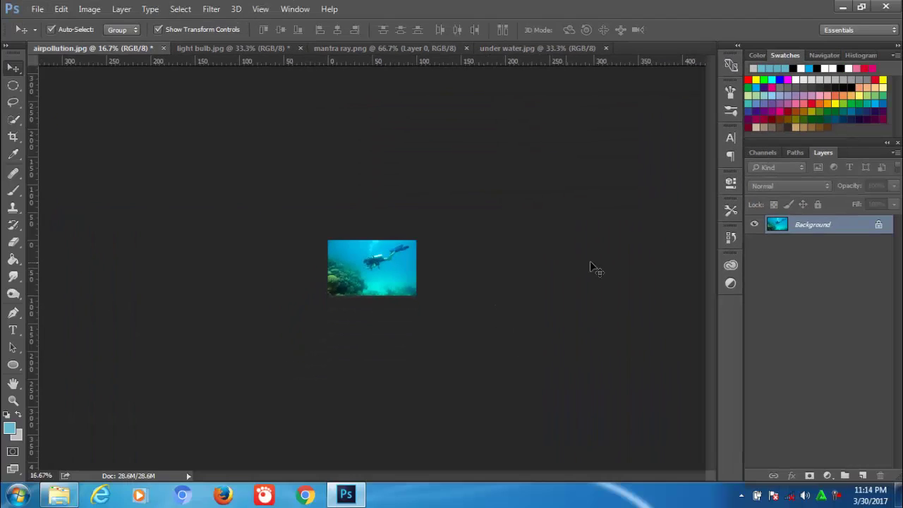
{"action": "key", "text": "ctrl+0"}
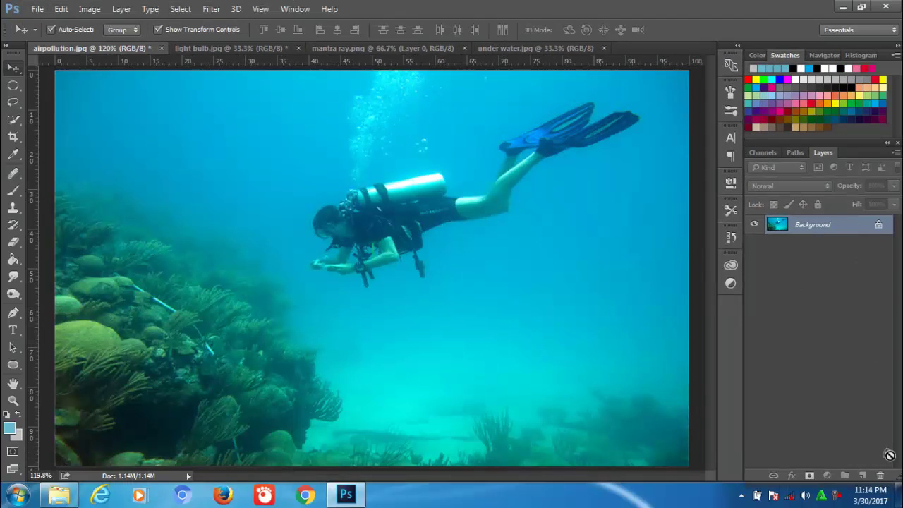
Drag the unlocked diver photo into light bulb.jpg and scale it to about 134.5% × 118%
{"action": "left_click_drag", "start_coordinate": [880, 475], "coordinate": [881, 475]}
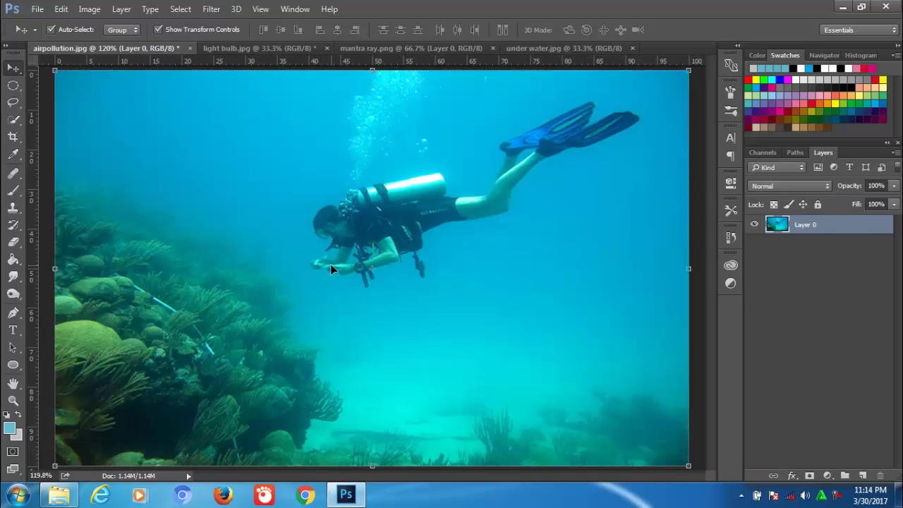
{"action": "mouse_move", "coordinate": [330, 264]}
{"action": "left_mouse_down"}
{"action": "mouse_move", "coordinate": [271, 53]}
{"action": "mouse_move", "coordinate": [369, 285]}
{"action": "mouse_move", "coordinate": [322, 313]}
{"action": "left_mouse_up"}
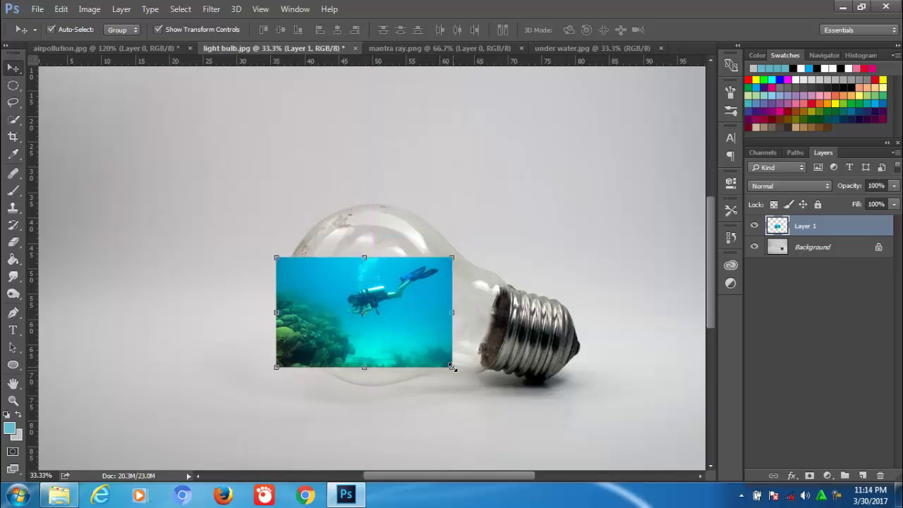
{"action": "left_click_drag", "start_coordinate": [451, 366], "coordinate": [487, 401]}
{"action": "left_click_drag", "start_coordinate": [504, 259], "coordinate": [527, 262]}
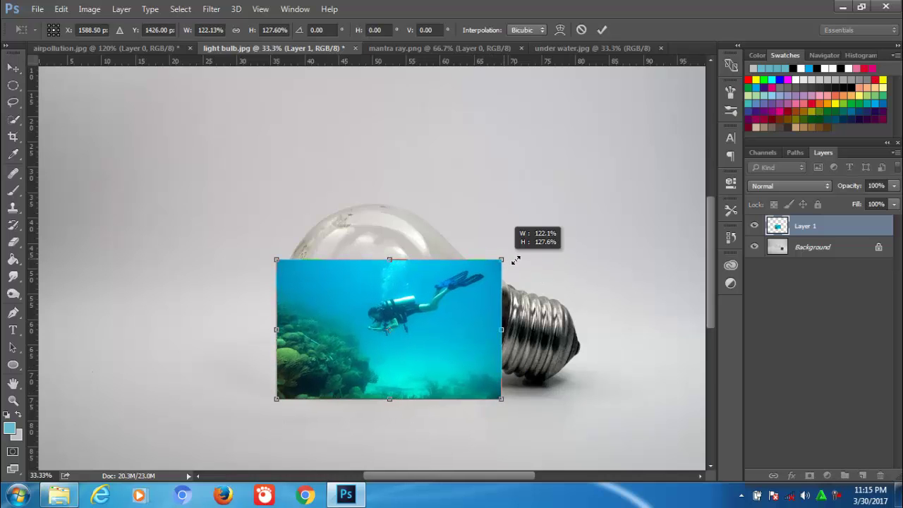
{"action": "left_click_drag", "start_coordinate": [385, 342], "coordinate": [381, 348]}
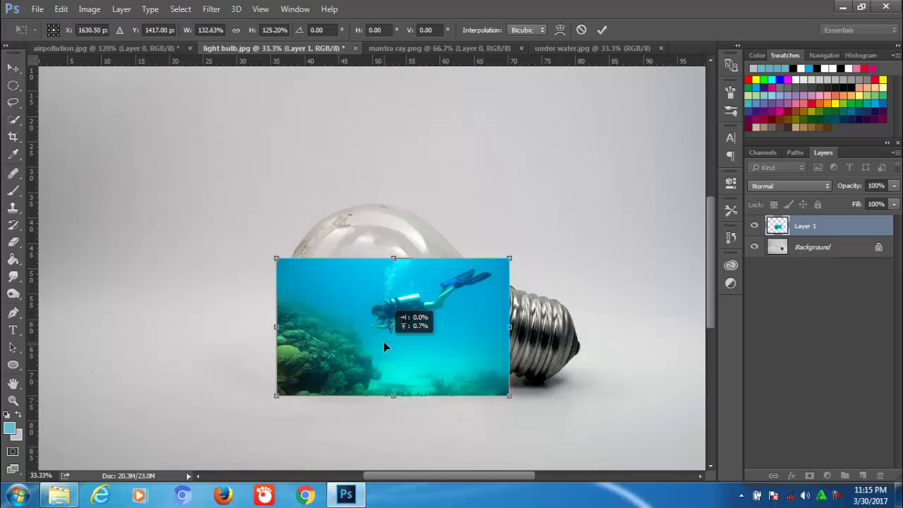
{"action": "left_click_drag", "start_coordinate": [508, 268], "coordinate": [514, 280]}
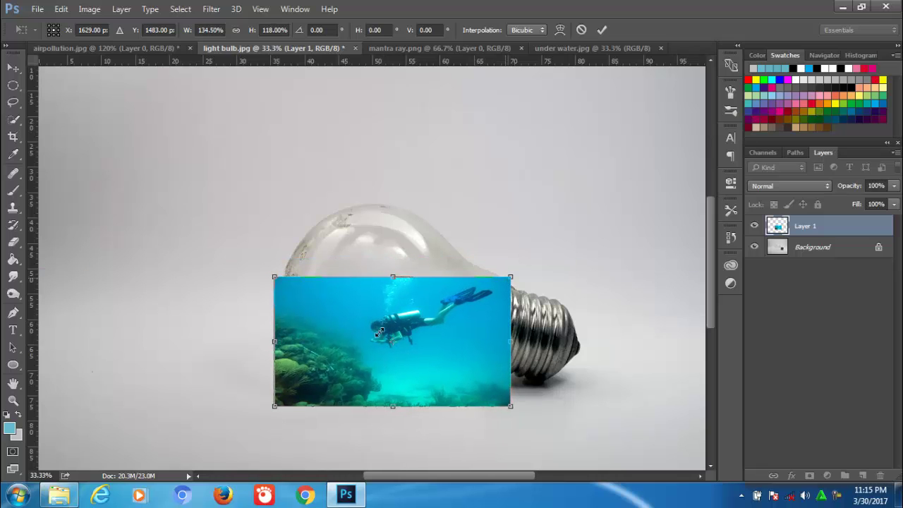
Commit the diver transform, set Layer 1 opacity to 35% and add a layer mask
{"action": "left_click_drag", "start_coordinate": [275, 341], "coordinate": [279, 341]}
{"action": "left_click", "coordinate": [602, 30]}
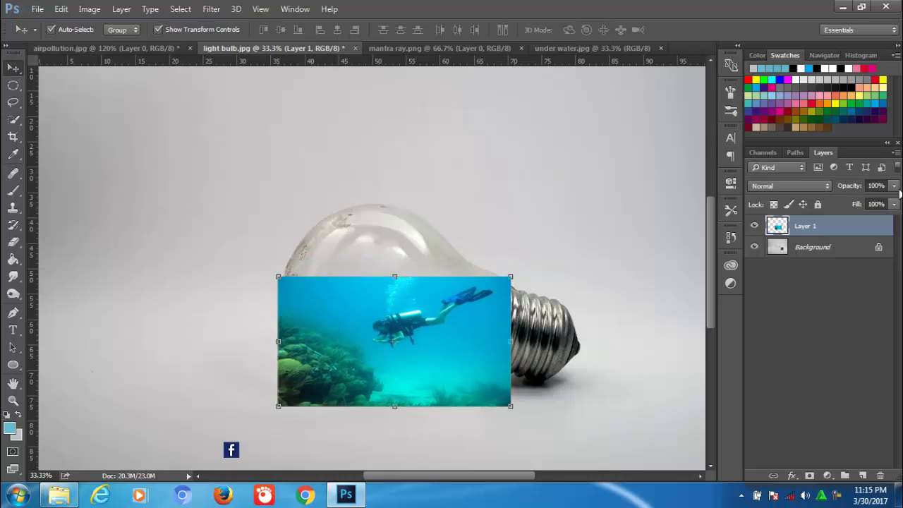
{"action": "left_click", "coordinate": [894, 204]}
{"action": "left_click", "coordinate": [851, 203]}
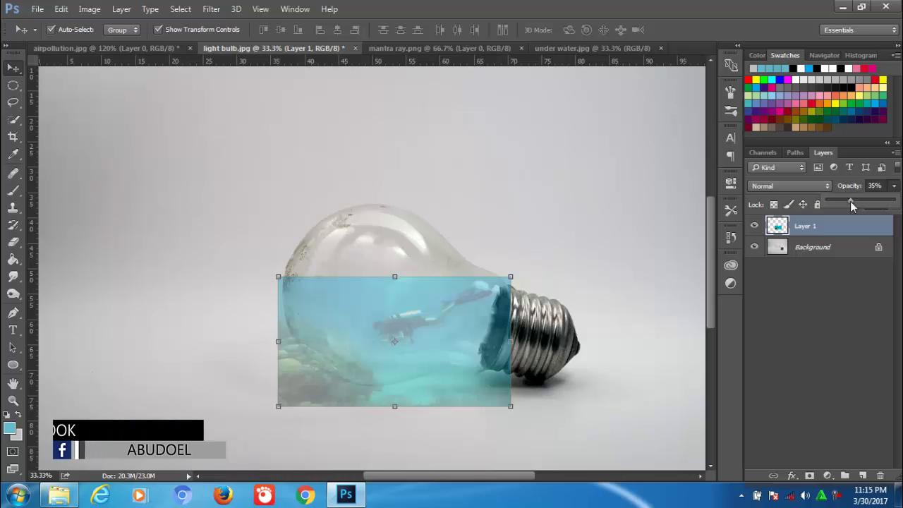
{"action": "left_click", "coordinate": [809, 477]}
{"action": "left_click", "coordinate": [12, 191]}
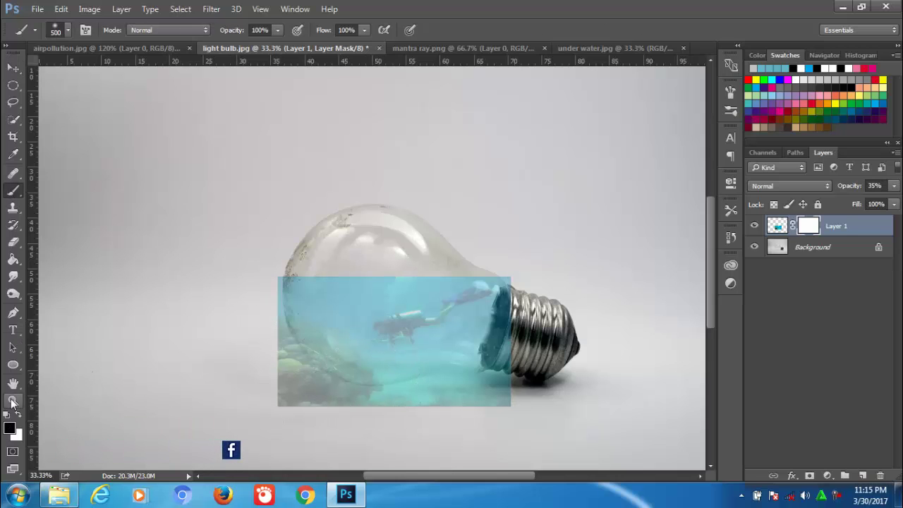
Paint black on the diver mask below the bulb and over its metal base
{"action": "key", "text": "z"}
{"action": "left_click", "coordinate": [294, 347]}
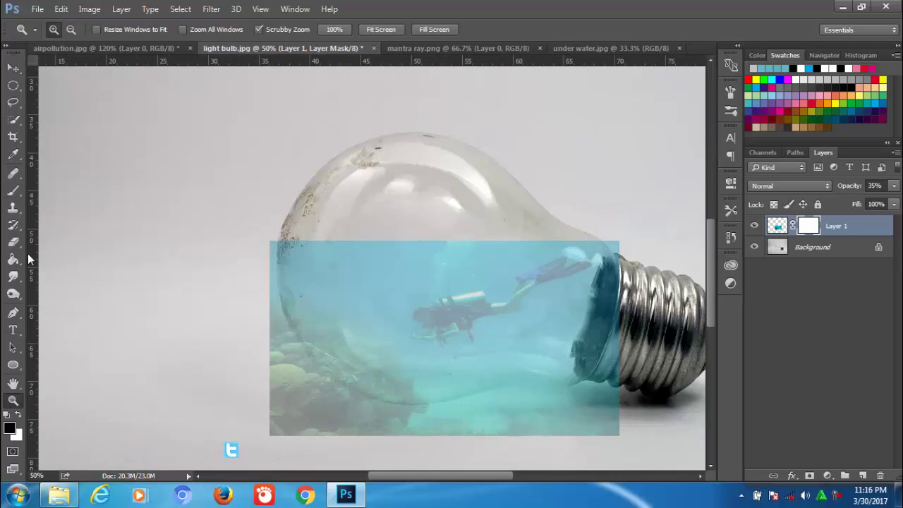
{"action": "left_click", "coordinate": [12, 195]}
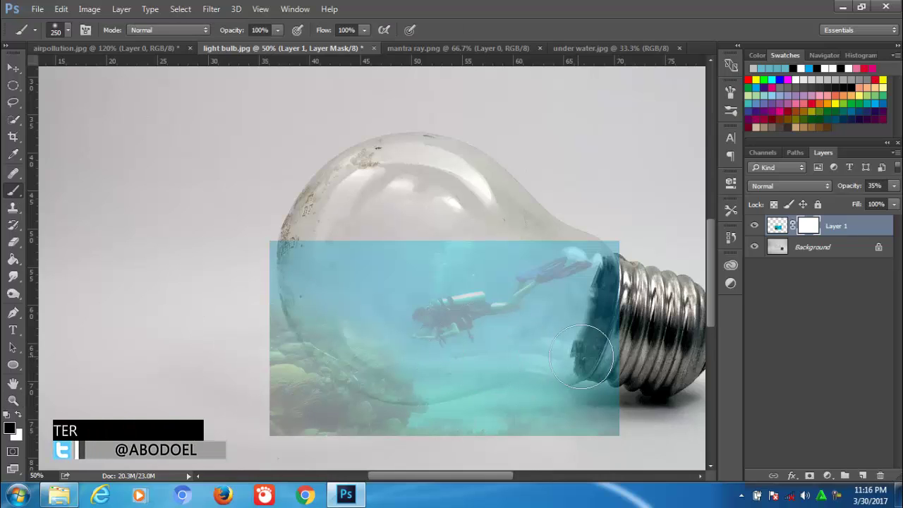
{"action": "left_click_drag", "start_coordinate": [612, 408], "coordinate": [493, 425]}
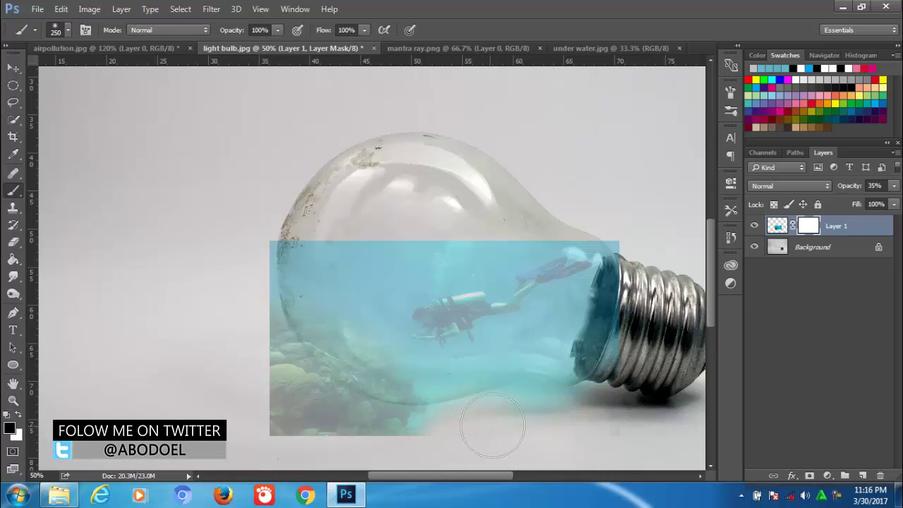
{"action": "left_click_drag", "start_coordinate": [615, 406], "coordinate": [369, 439]}
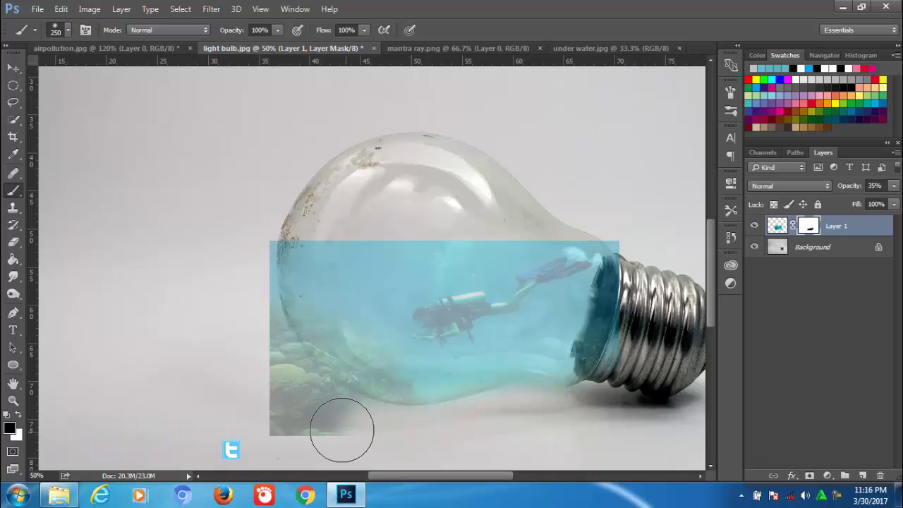
{"action": "mouse_move", "coordinate": [343, 430]}
{"action": "left_mouse_down"}
{"action": "mouse_move", "coordinate": [299, 399]}
{"action": "mouse_move", "coordinate": [349, 428]}
{"action": "mouse_move", "coordinate": [238, 395]}
{"action": "mouse_move", "coordinate": [294, 402]}
{"action": "mouse_move", "coordinate": [252, 331]}
{"action": "mouse_move", "coordinate": [244, 236]}
{"action": "mouse_move", "coordinate": [250, 339]}
{"action": "left_mouse_up"}
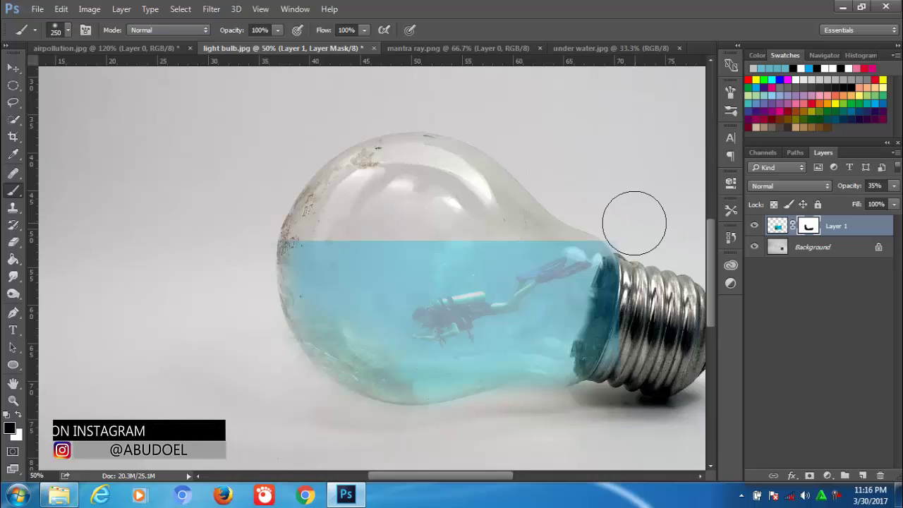
{"action": "left_click_drag", "start_coordinate": [633, 224], "coordinate": [649, 310]}
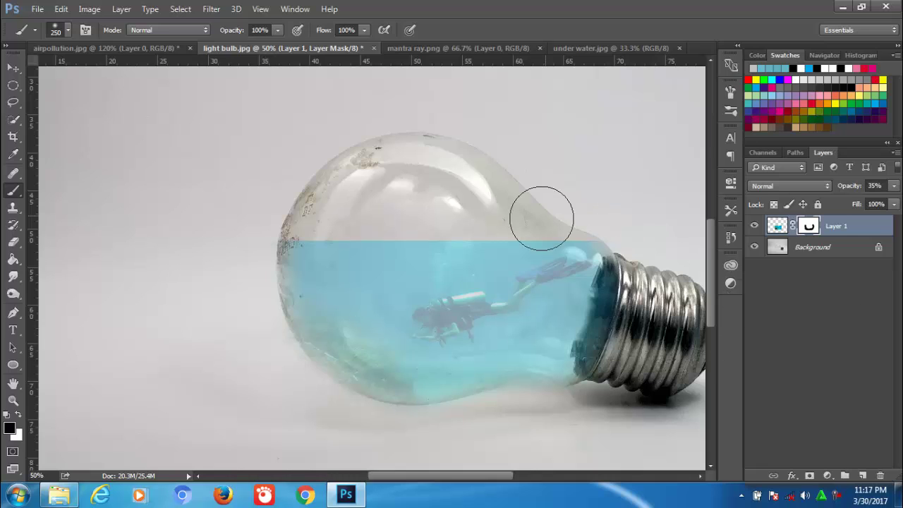
{"action": "left_click", "coordinate": [13, 67]}
Set under water.jpg's Image Size to 800 × 500 px
{"action": "left_click", "coordinate": [585, 47]}
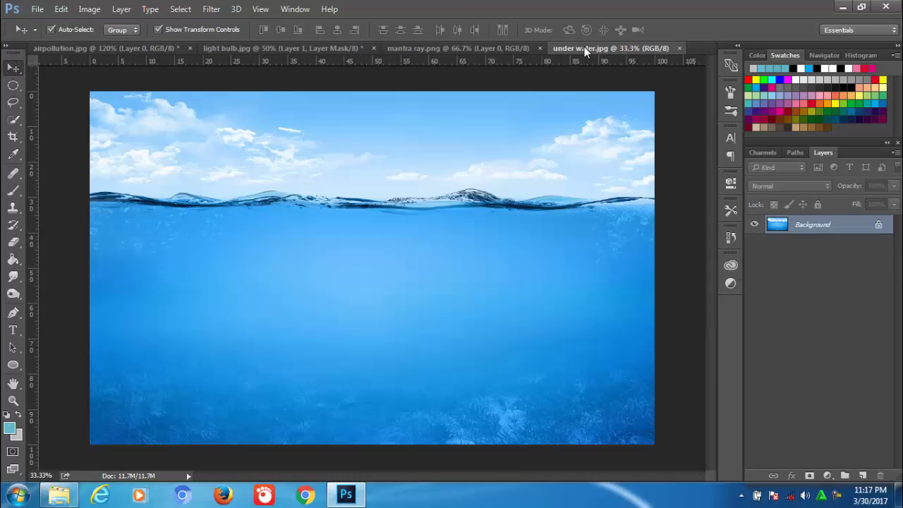
{"action": "left_click", "coordinate": [89, 9]}
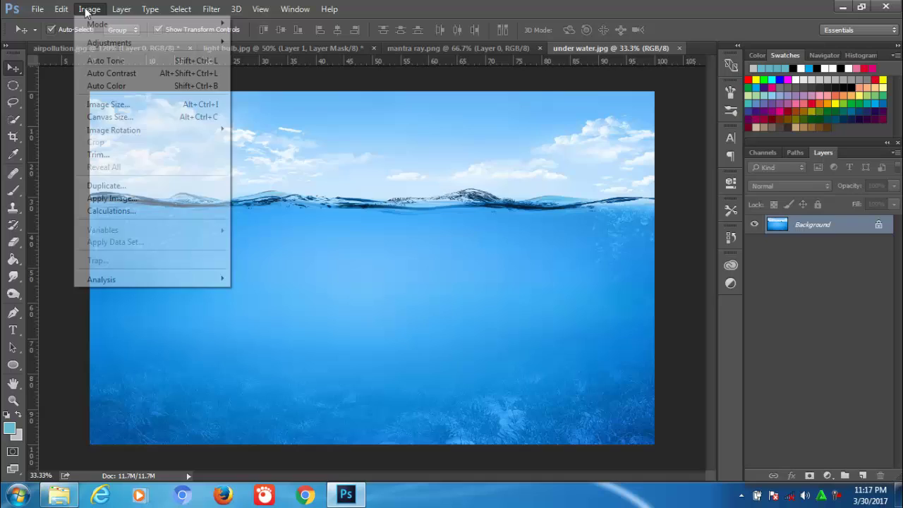
{"action": "left_click", "coordinate": [105, 101]}
{"action": "type", "text": "8000"}
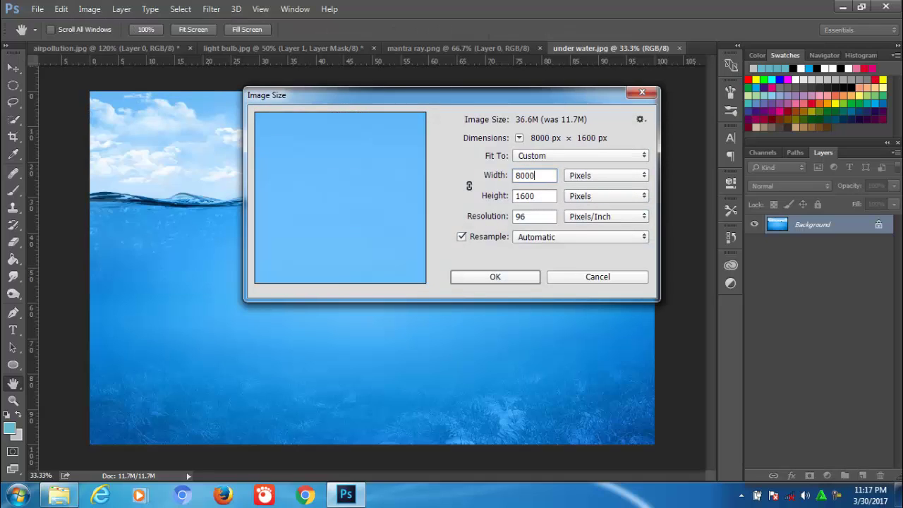
{"action": "key", "text": "Tab"}
{"action": "type", "text": "500"}
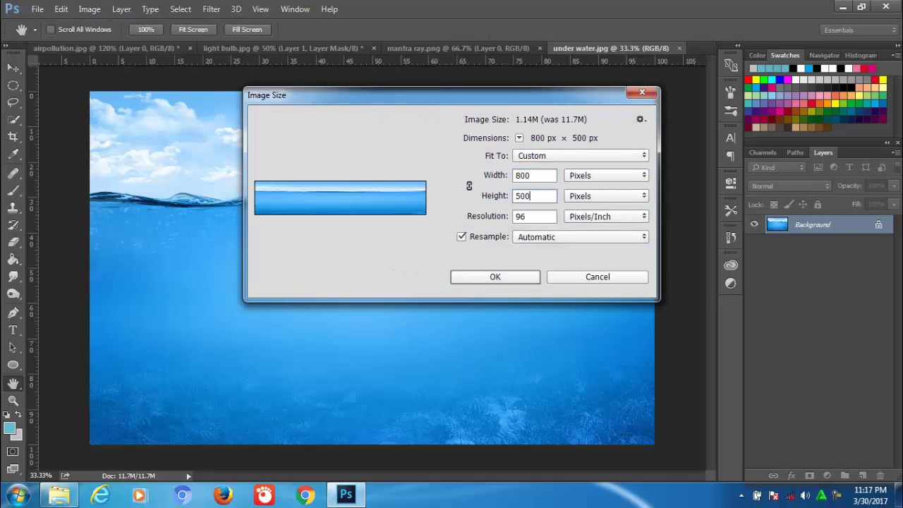
{"action": "left_click", "coordinate": [495, 276]}
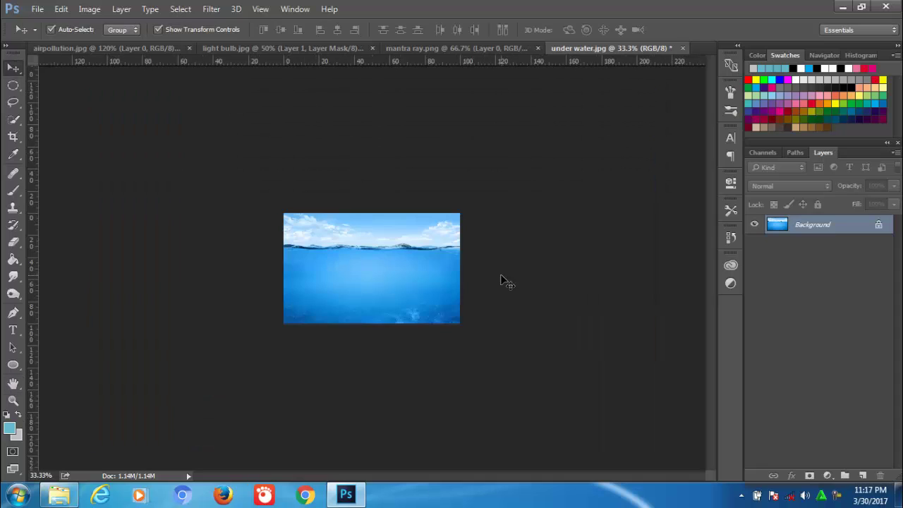
Drag the under water image into light bulb.jpg and stretch it to about 128.9% × 136.8%
{"action": "left_click_drag", "start_coordinate": [879, 225], "coordinate": [888, 482]}
{"action": "left_click_drag", "start_coordinate": [372, 268], "coordinate": [414, 265]}
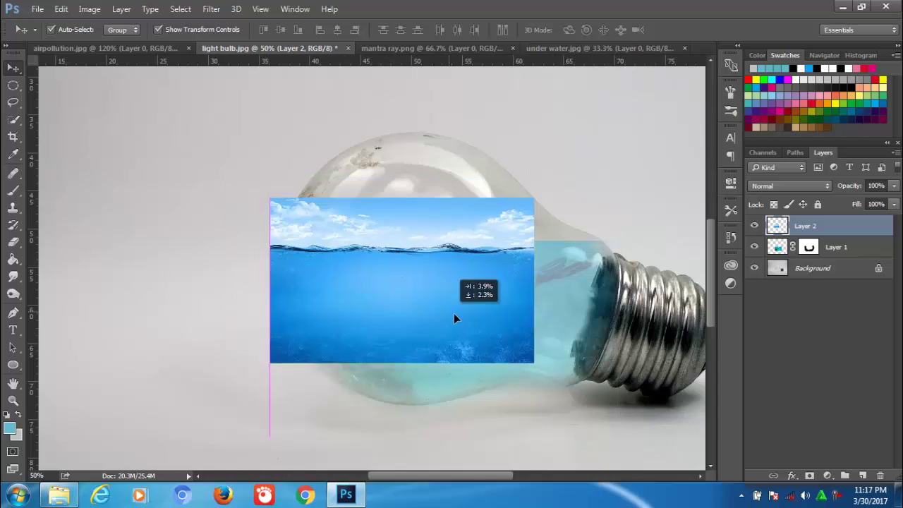
{"action": "left_click_drag", "start_coordinate": [454, 314], "coordinate": [447, 315]}
{"action": "left_click_drag", "start_coordinate": [541, 381], "coordinate": [573, 403]}
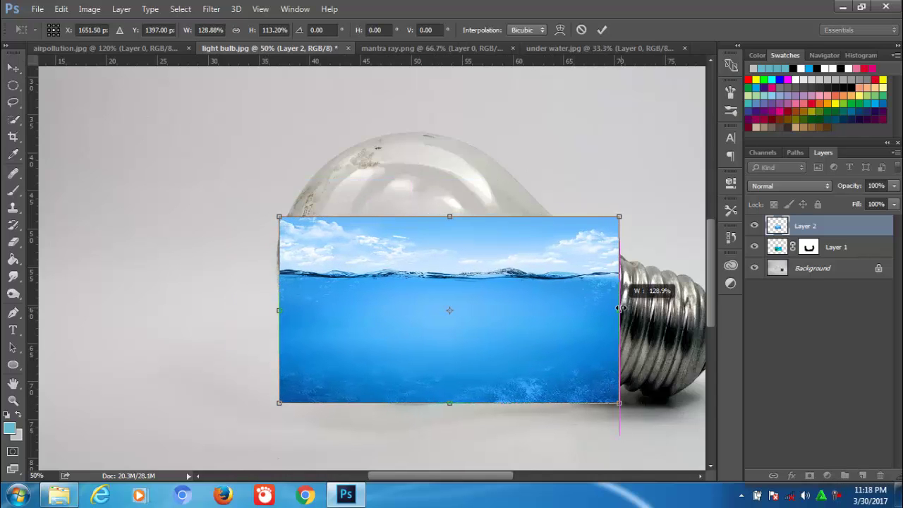
{"action": "left_click_drag", "start_coordinate": [572, 311], "coordinate": [619, 311]}
{"action": "left_click_drag", "start_coordinate": [432, 239], "coordinate": [432, 230]}
{"action": "left_click_drag", "start_coordinate": [462, 397], "coordinate": [462, 423]}
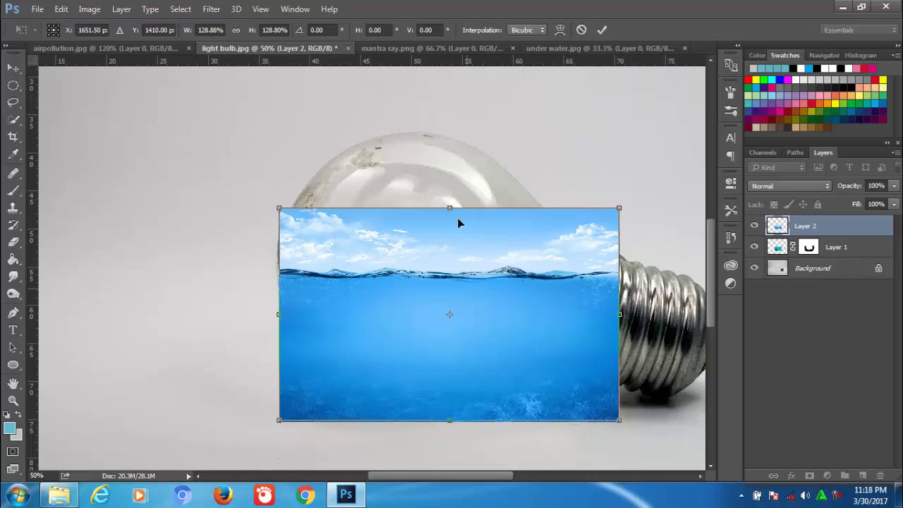
{"action": "left_click_drag", "start_coordinate": [455, 212], "coordinate": [455, 198]}
{"action": "left_click_drag", "start_coordinate": [387, 313], "coordinate": [387, 305]}
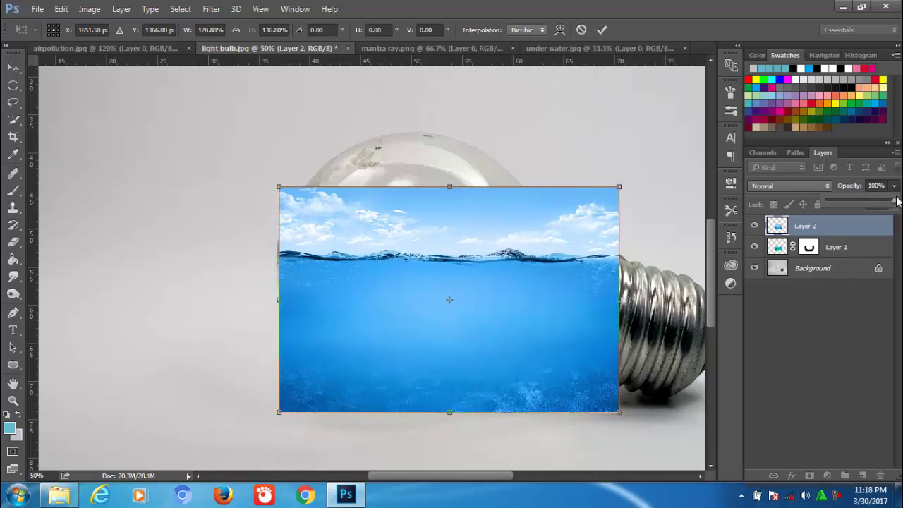
Set Layer 2 opacity to 27%, nudge it into place and commit the transform
{"action": "left_click_drag", "start_coordinate": [868, 205], "coordinate": [848, 204]}
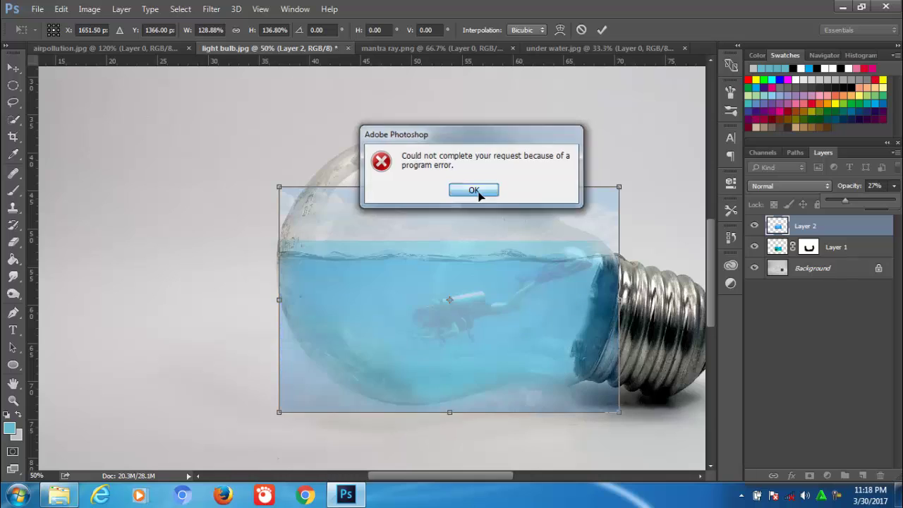
{"action": "left_click", "coordinate": [470, 189]}
{"action": "left_click_drag", "start_coordinate": [408, 274], "coordinate": [403, 270]}
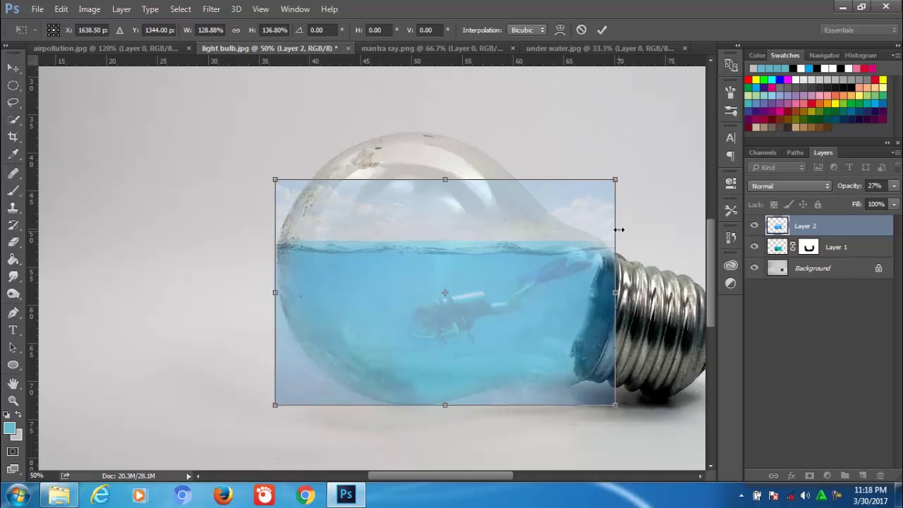
{"action": "left_click", "coordinate": [601, 30]}
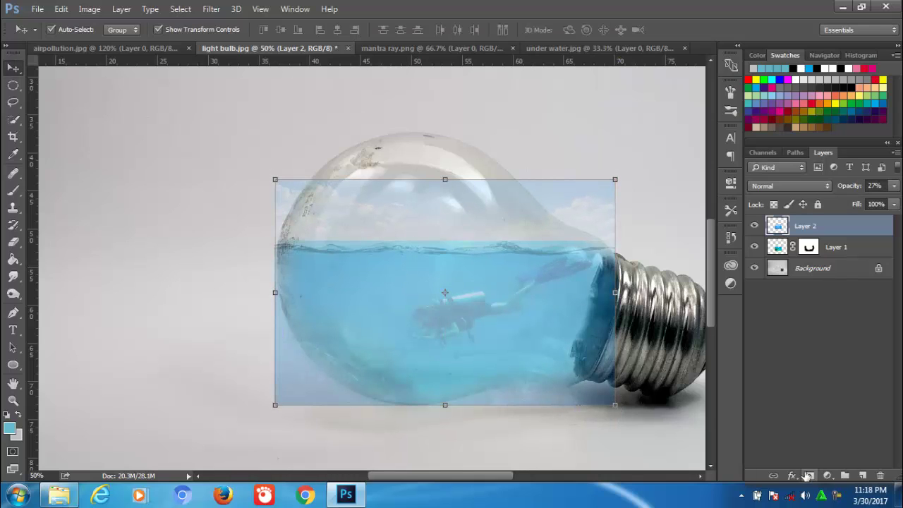
Add a layer mask to Layer 2 and paint out the sky and water outside the bulb
{"action": "left_click", "coordinate": [810, 476]}
{"action": "left_click", "coordinate": [21, 187]}
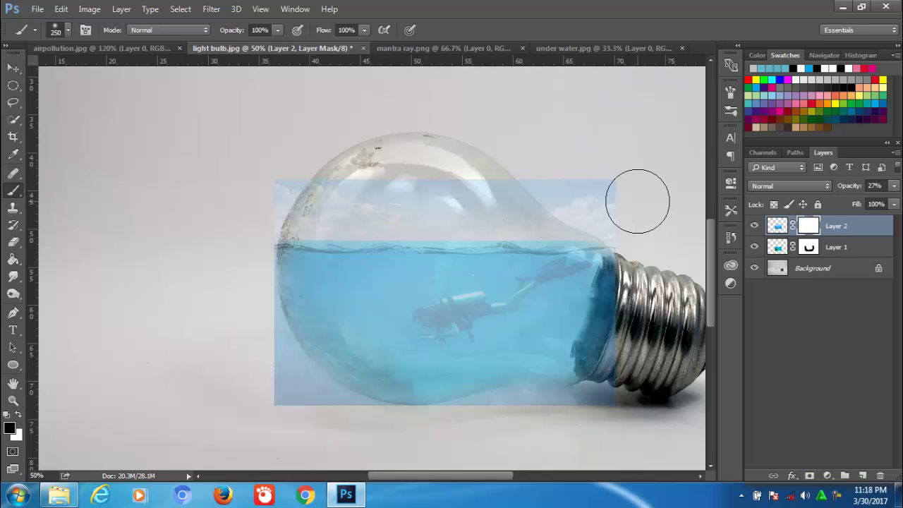
{"action": "mouse_move", "coordinate": [638, 201]}
{"action": "left_mouse_down"}
{"action": "mouse_move", "coordinate": [438, 191]}
{"action": "mouse_move", "coordinate": [262, 199]}
{"action": "left_mouse_up"}
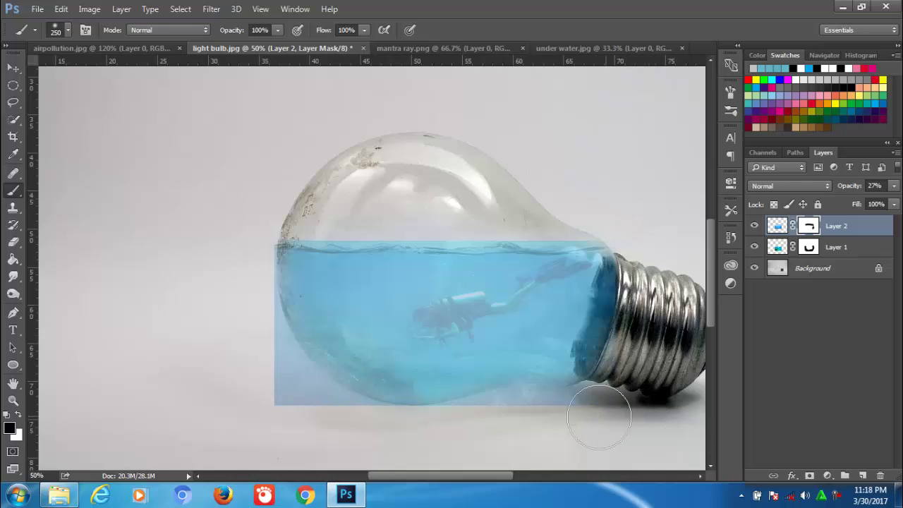
{"action": "left_click_drag", "start_coordinate": [599, 418], "coordinate": [534, 421]}
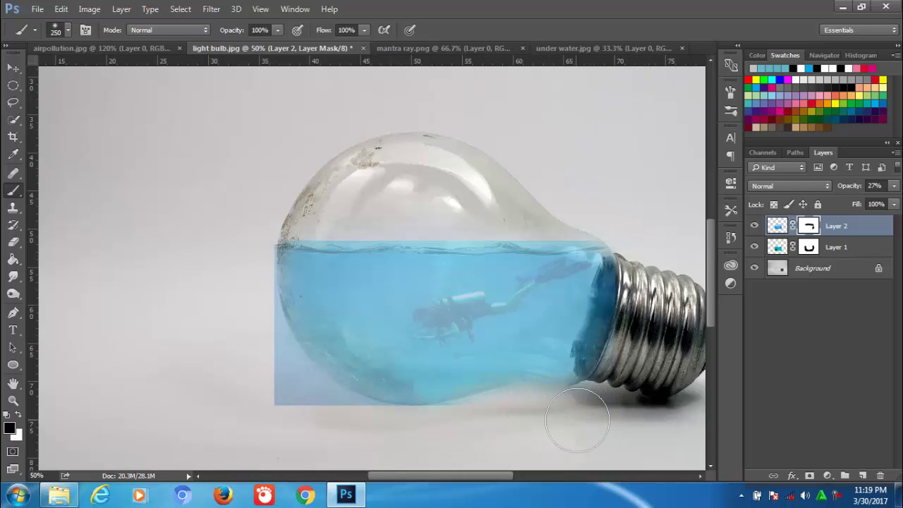
{"action": "left_click_drag", "start_coordinate": [298, 403], "coordinate": [354, 431]}
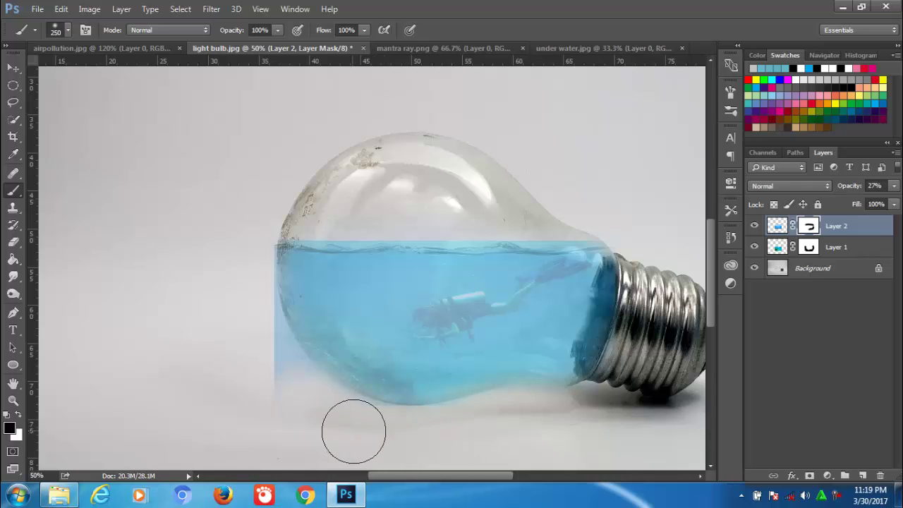
{"action": "left_click_drag", "start_coordinate": [285, 397], "coordinate": [245, 292]}
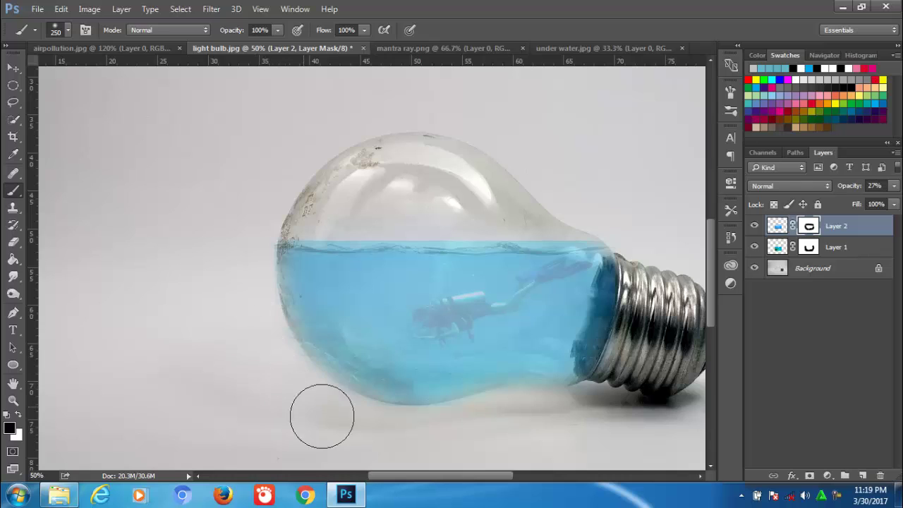
Set the diver's Layer 1 to 100% opacity and blend Layer 2 in Overlay mode
{"action": "left_click", "coordinate": [813, 251]}
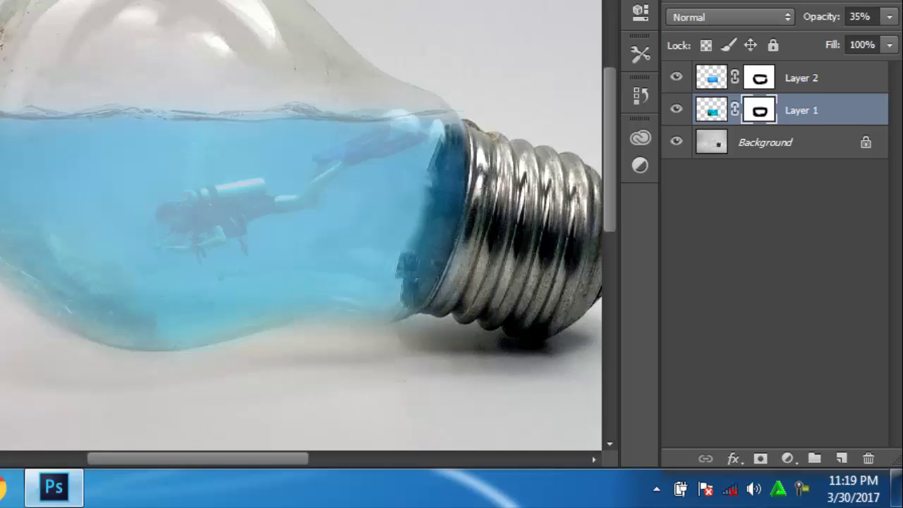
{"action": "left_click", "coordinate": [894, 186]}
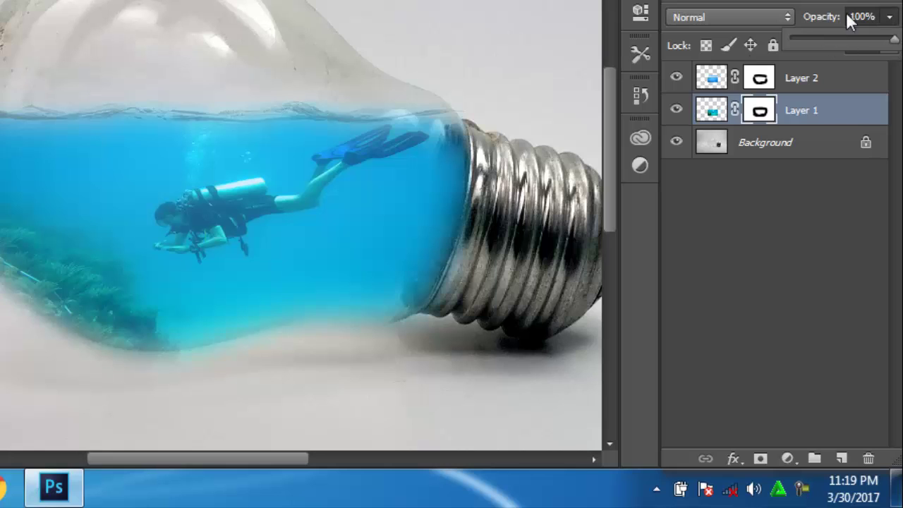
{"action": "left_click", "coordinate": [711, 77]}
{"action": "left_click", "coordinate": [789, 17]}
{"action": "left_click", "coordinate": [719, 218]}
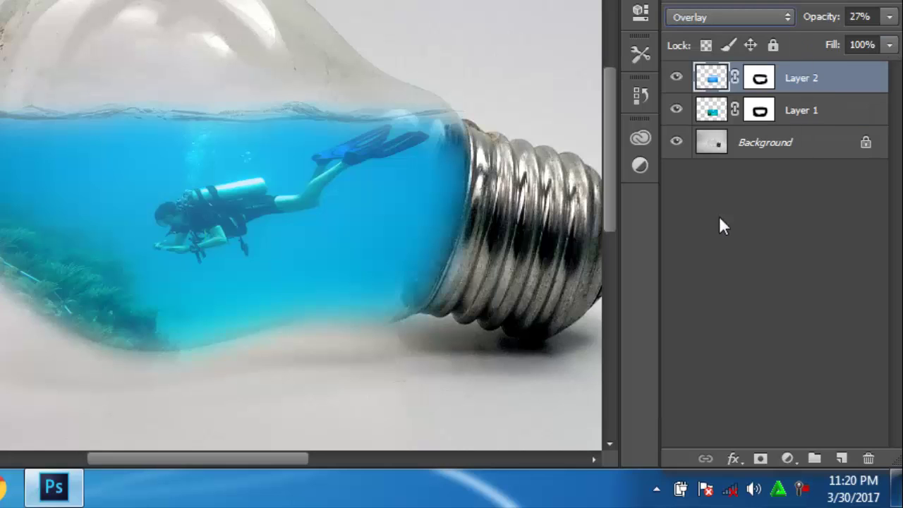
{"action": "left_click", "coordinate": [787, 459]}
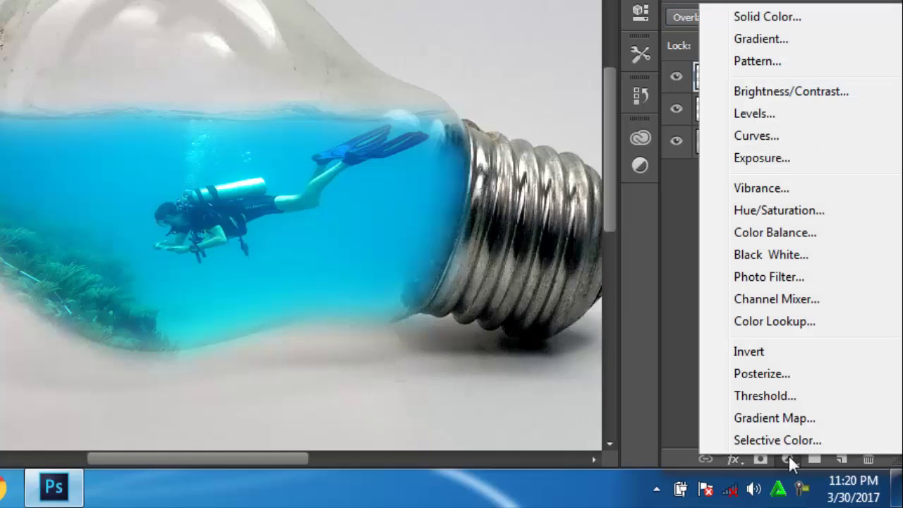
Add a Hue/Saturation adjustment layer with Hue +10 and Saturation +14
{"action": "left_click", "coordinate": [787, 210]}
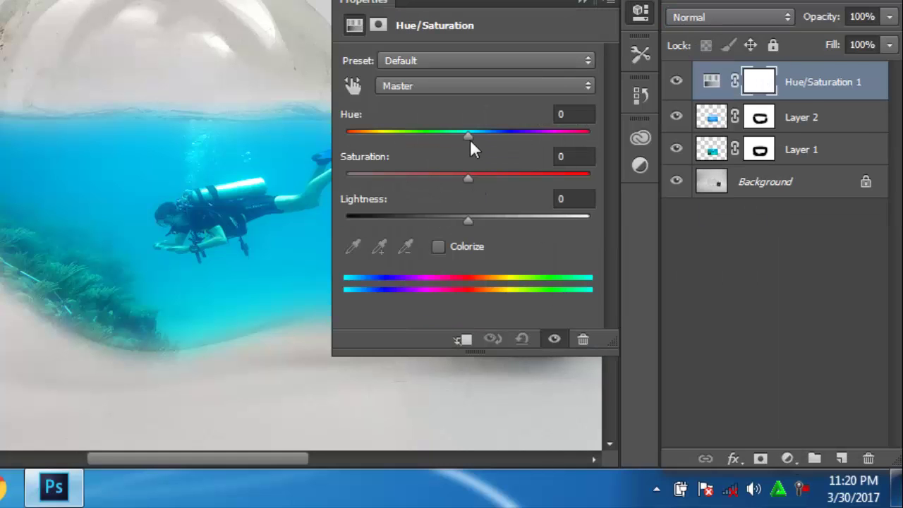
{"action": "mouse_move", "coordinate": [470, 139]}
{"action": "left_mouse_down"}
{"action": "mouse_move", "coordinate": [490, 141]}
{"action": "mouse_move", "coordinate": [480, 140]}
{"action": "left_mouse_up"}
{"action": "left_click_drag", "start_coordinate": [470, 176], "coordinate": [486, 176]}
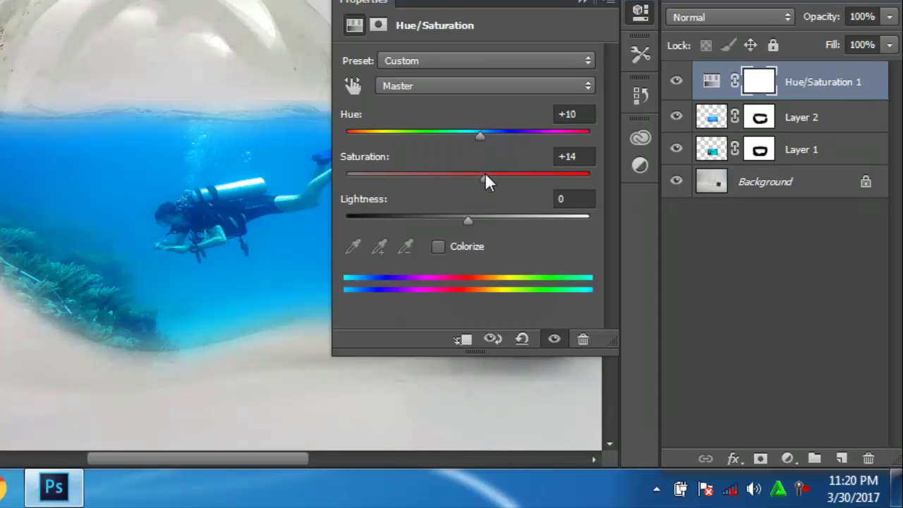
{"action": "left_click", "coordinate": [640, 11]}
Clip the Hue/Saturation adjustment to Layer 2 and bring mantra ray.png to the front
{"action": "right_click", "coordinate": [783, 129]}
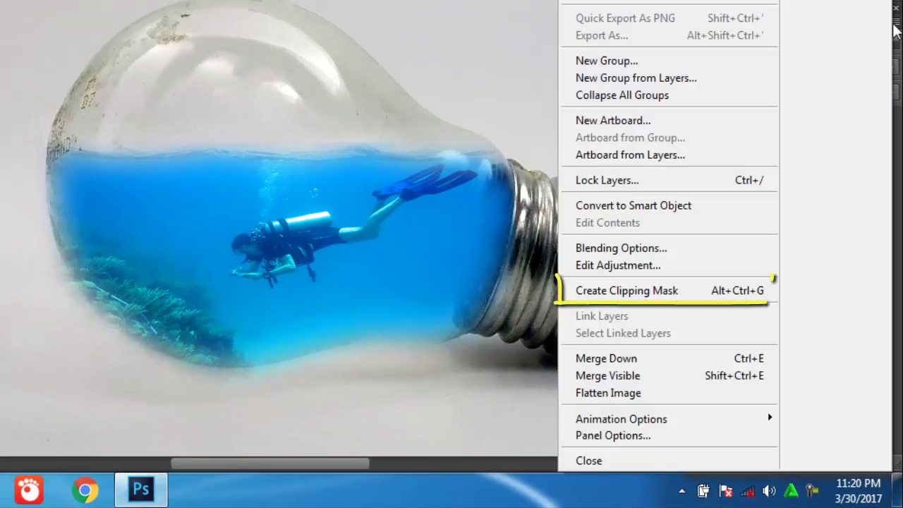
{"action": "left_click", "coordinate": [674, 292]}
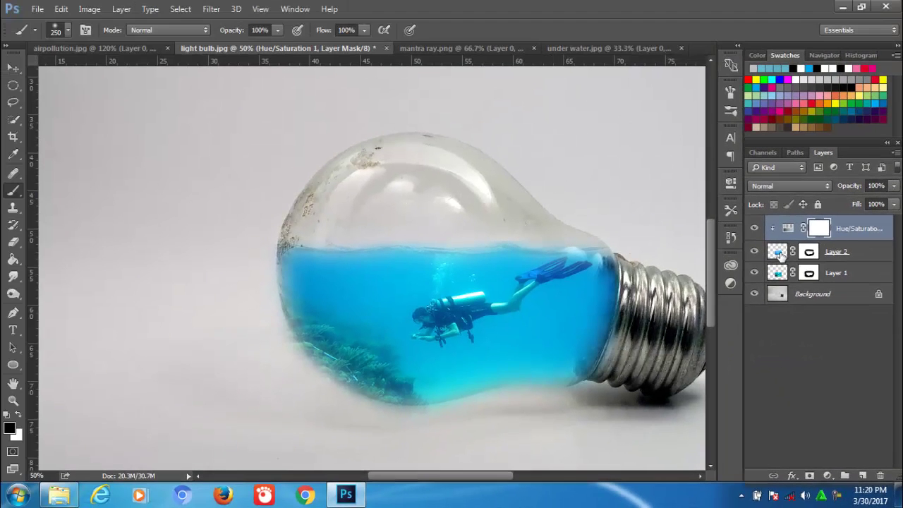
{"action": "left_click", "coordinate": [781, 256]}
{"action": "left_click", "coordinate": [471, 49]}
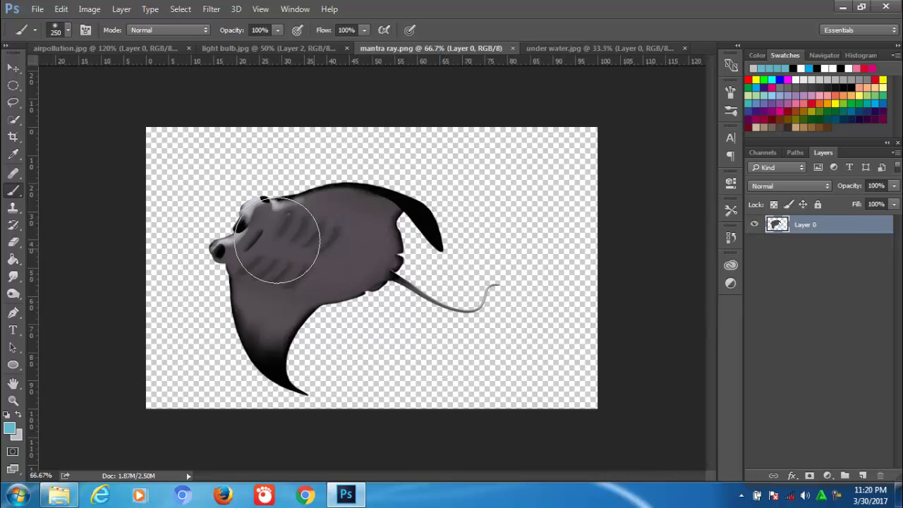
Bring the manta ray into the bulb image as Layer 3, scaled down beside the diver
{"action": "key", "text": "v"}
{"action": "left_click_drag", "start_coordinate": [321, 244], "coordinate": [373, 208]}
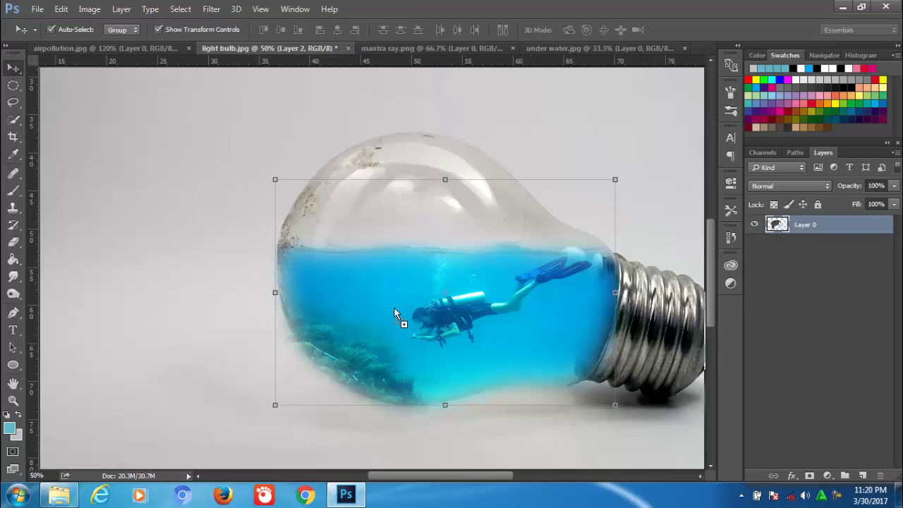
{"action": "left_click_drag", "start_coordinate": [395, 314], "coordinate": [393, 308]}
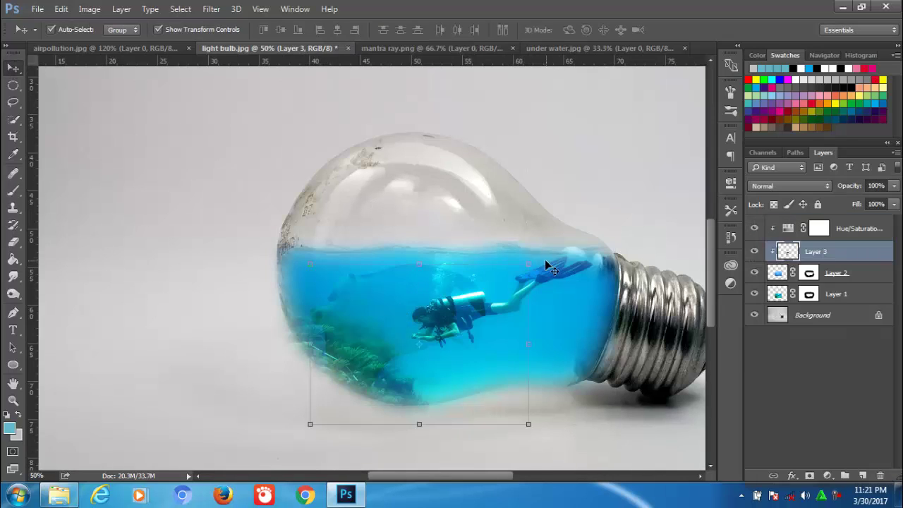
{"action": "mouse_move", "coordinate": [505, 282]}
{"action": "left_mouse_down"}
{"action": "mouse_move", "coordinate": [402, 381]}
{"action": "mouse_move", "coordinate": [442, 345]}
{"action": "mouse_move", "coordinate": [399, 303]}
{"action": "mouse_move", "coordinate": [399, 285]}
{"action": "left_mouse_up"}
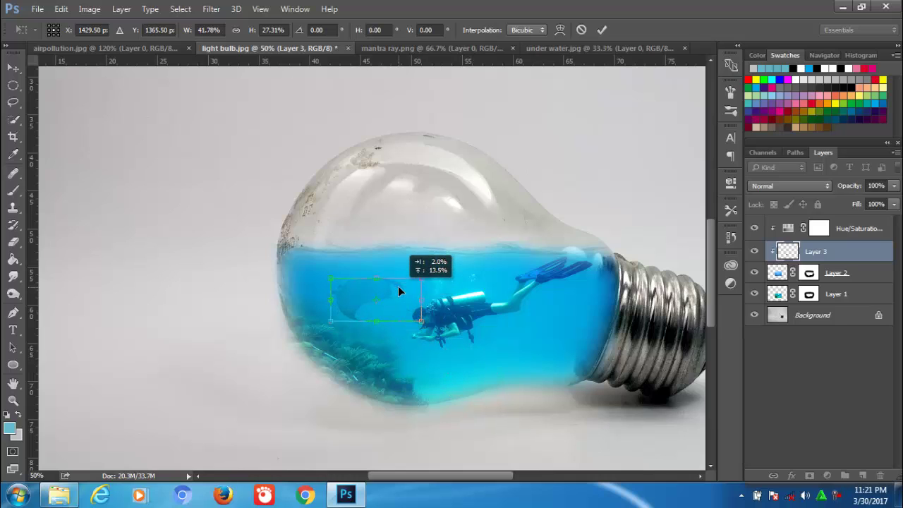
{"action": "left_click", "coordinate": [603, 30]}
{"action": "left_click", "coordinate": [791, 380]}
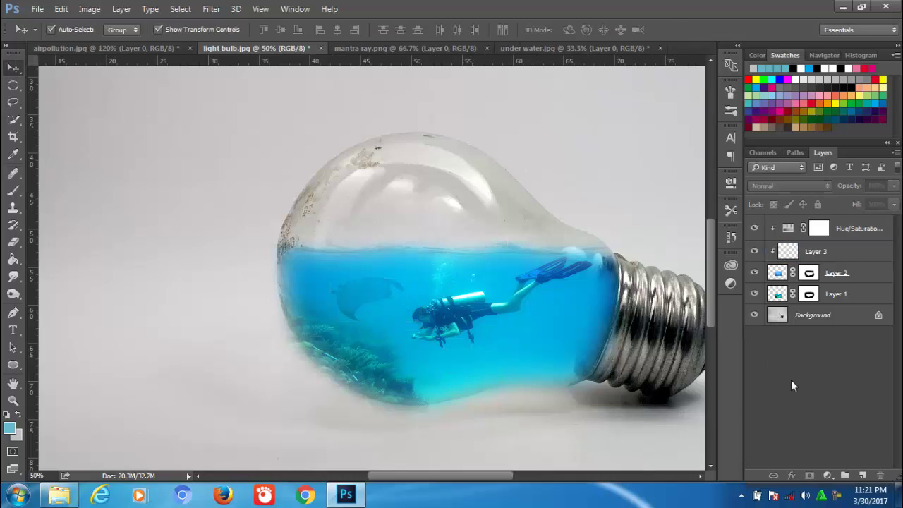
{"action": "left_click", "coordinate": [829, 259]}
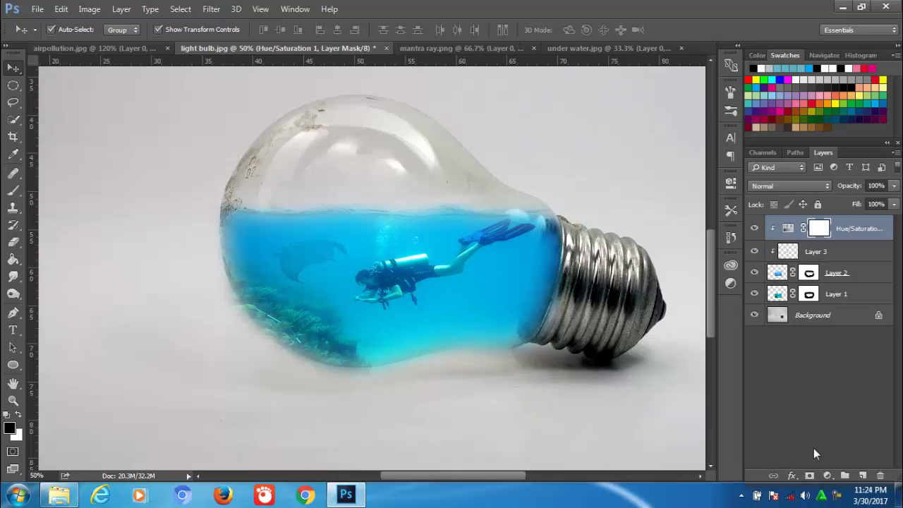
On a new Layer 4, fill a flat black ellipse beneath the bulb
{"action": "left_click", "coordinate": [862, 475]}
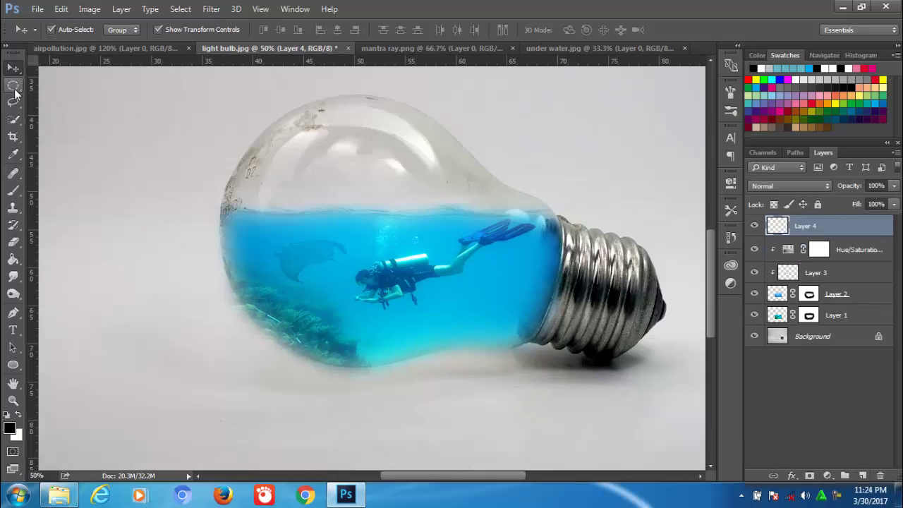
{"action": "left_click", "coordinate": [14, 88]}
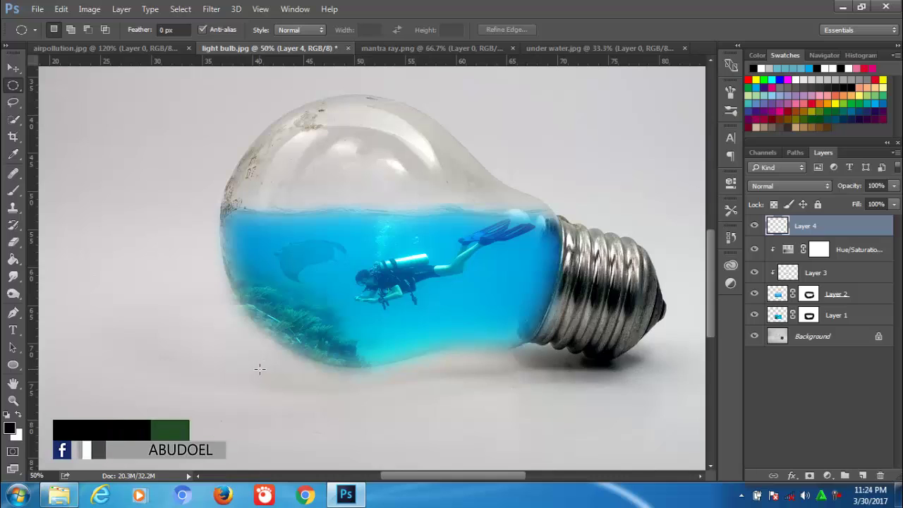
{"action": "left_click_drag", "start_coordinate": [260, 368], "coordinate": [610, 388]}
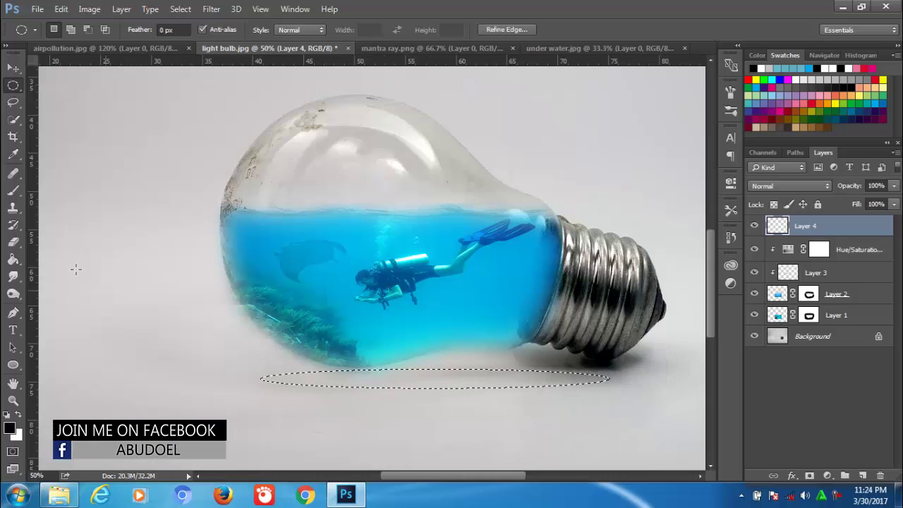
{"action": "left_click", "coordinate": [15, 260]}
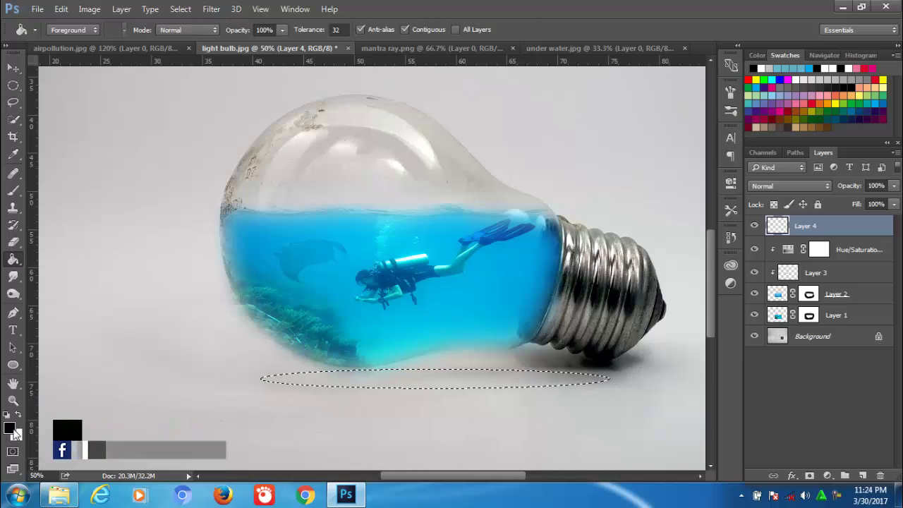
{"action": "left_click", "coordinate": [360, 383]}
Gaussian-blur the black ellipse, lower it to about 24% opacity, and deselect
{"action": "left_click", "coordinate": [211, 9]}
{"action": "mouse_move", "coordinate": [218, 156]}
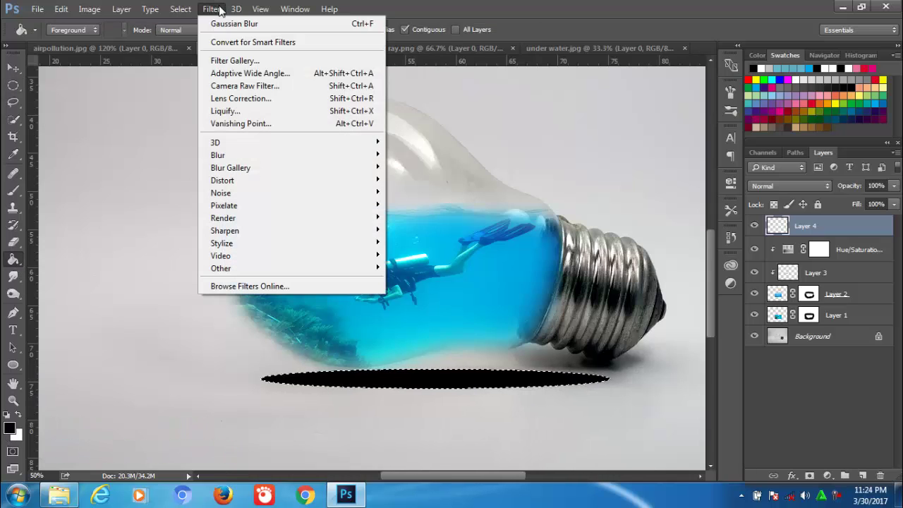
{"action": "left_click", "coordinate": [430, 204]}
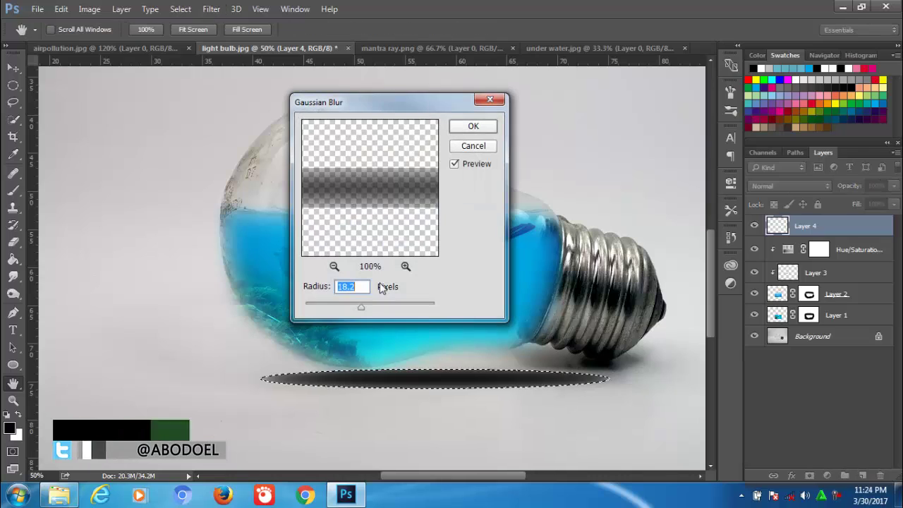
{"action": "mouse_move", "coordinate": [364, 303]}
{"action": "left_mouse_down"}
{"action": "mouse_move", "coordinate": [401, 308]}
{"action": "mouse_move", "coordinate": [357, 313]}
{"action": "left_mouse_up"}
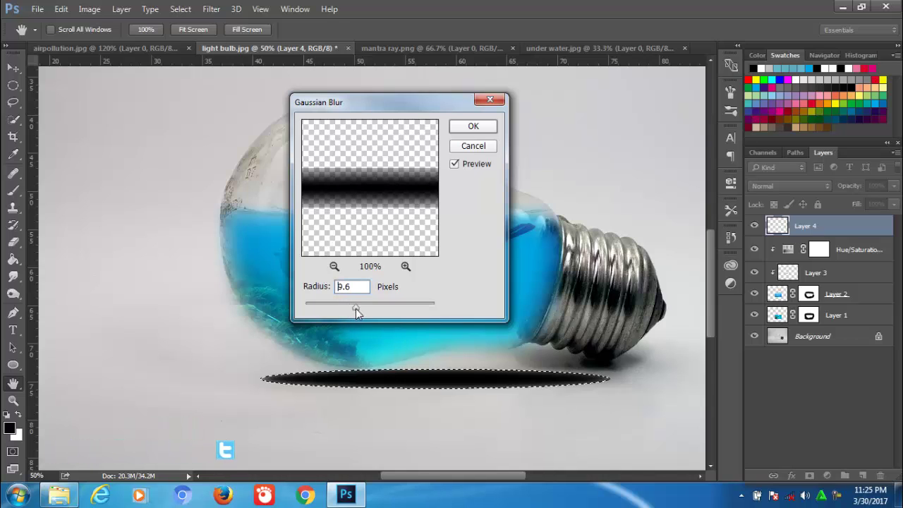
{"action": "left_click", "coordinate": [473, 125]}
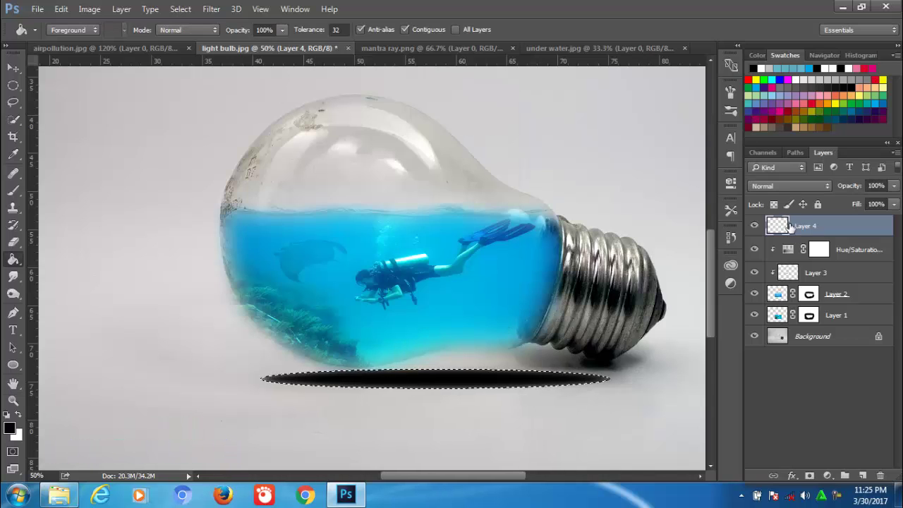
{"action": "left_click", "coordinate": [894, 186]}
{"action": "left_click_drag", "start_coordinate": [893, 204], "coordinate": [842, 202]}
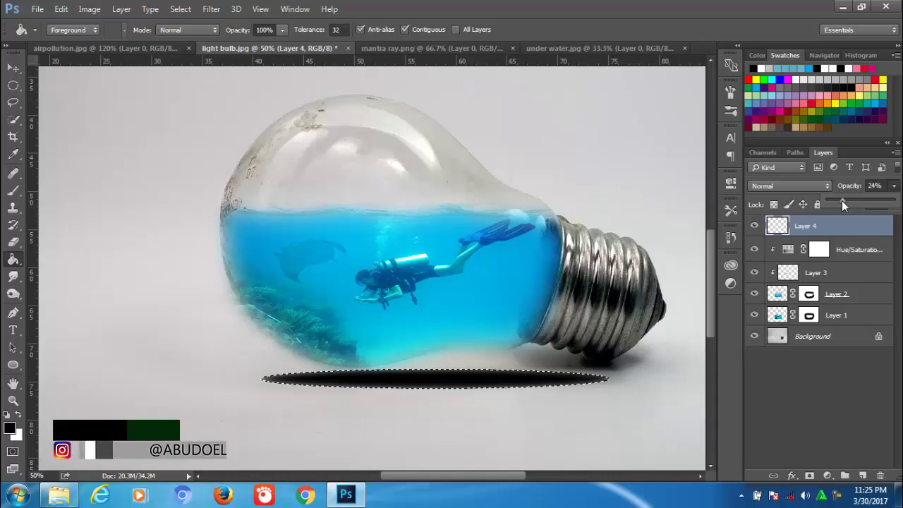
{"action": "left_click", "coordinate": [844, 382]}
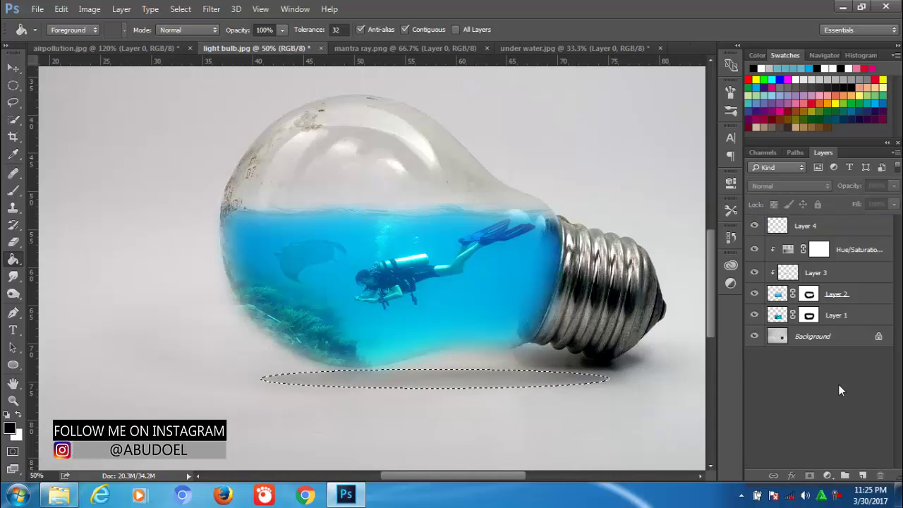
{"action": "key", "text": "ctrl+d"}
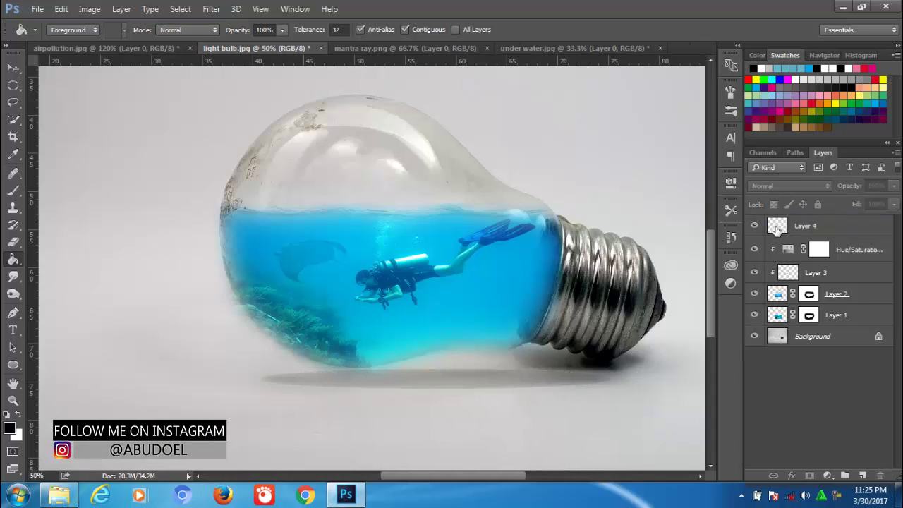
Set the shadow Layer 4 to Soft Light and stamp all visible layers into Layer 5
{"action": "left_click", "coordinate": [776, 227]}
{"action": "left_click", "coordinate": [828, 186]}
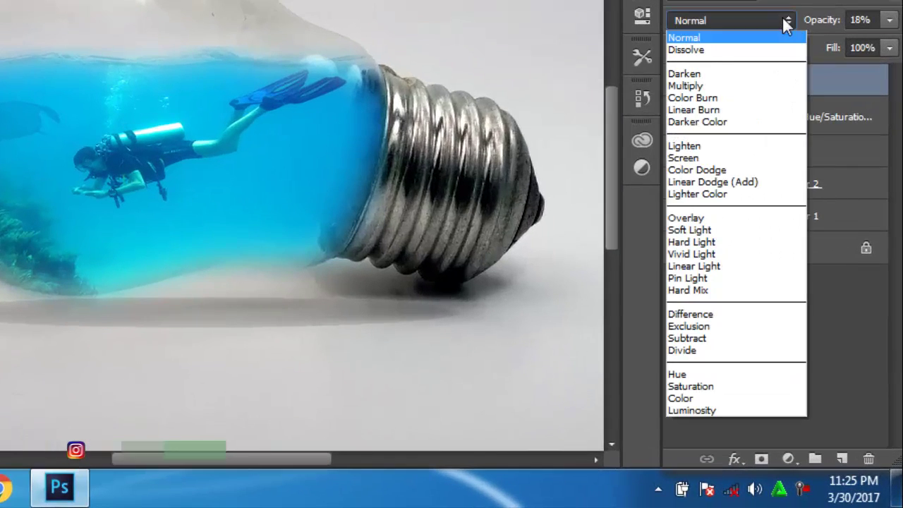
{"action": "left_click", "coordinate": [737, 230]}
{"action": "left_click", "coordinate": [793, 404]}
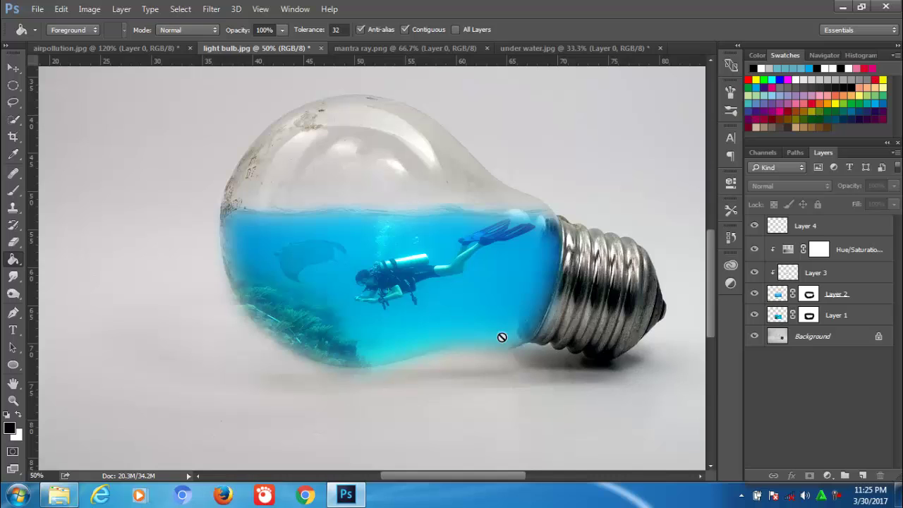
{"action": "key", "text": "ctrl+0"}
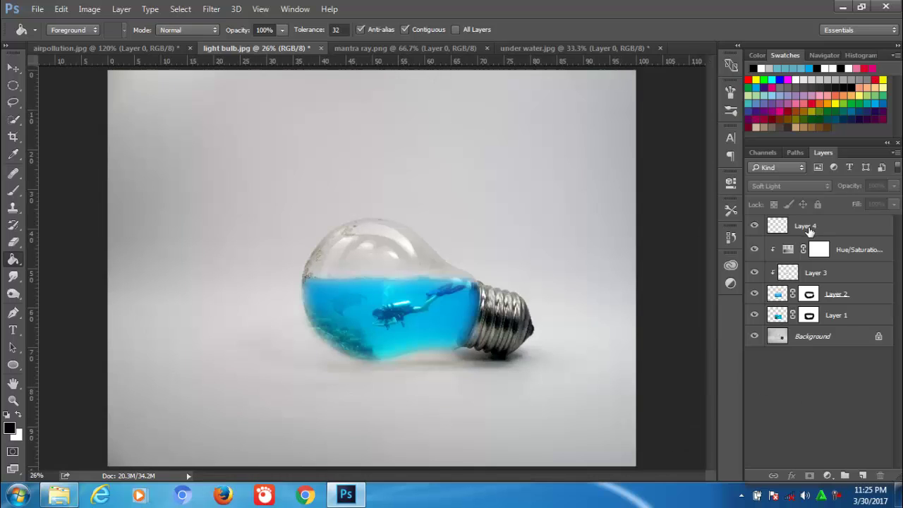
{"action": "left_click", "coordinate": [809, 231]}
{"action": "key", "text": "ctrl+shift+alt+e"}
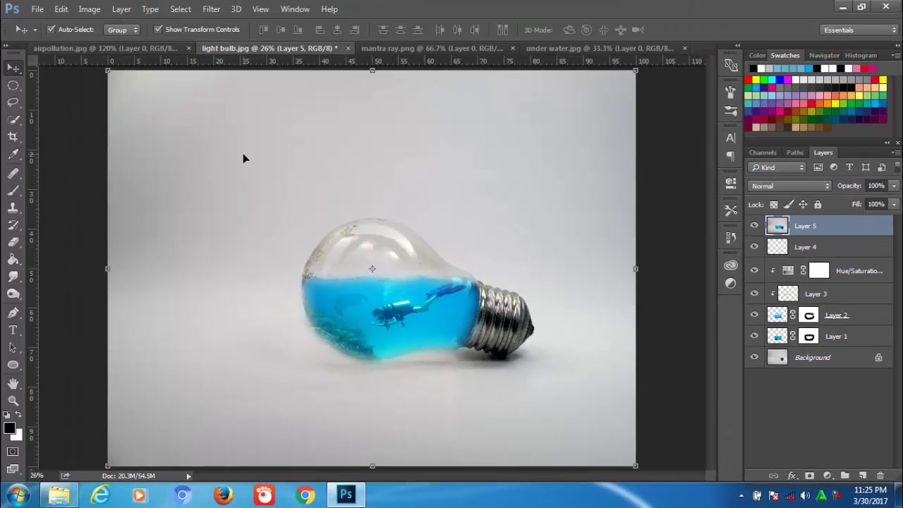
Flip the merged Layer 5 vertically and position it beneath the bulb
{"action": "key", "text": "ctrl+t"}
{"action": "right_click", "coordinate": [247, 160]}
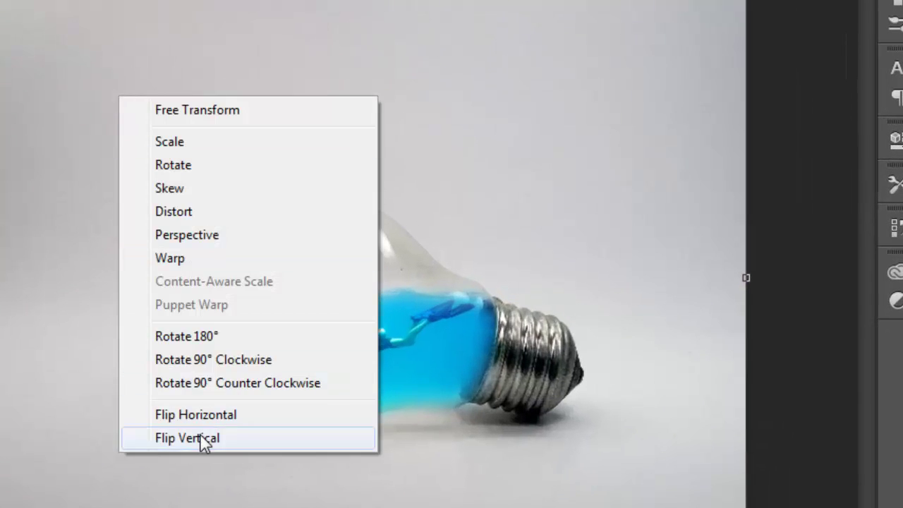
{"action": "left_click", "coordinate": [203, 439]}
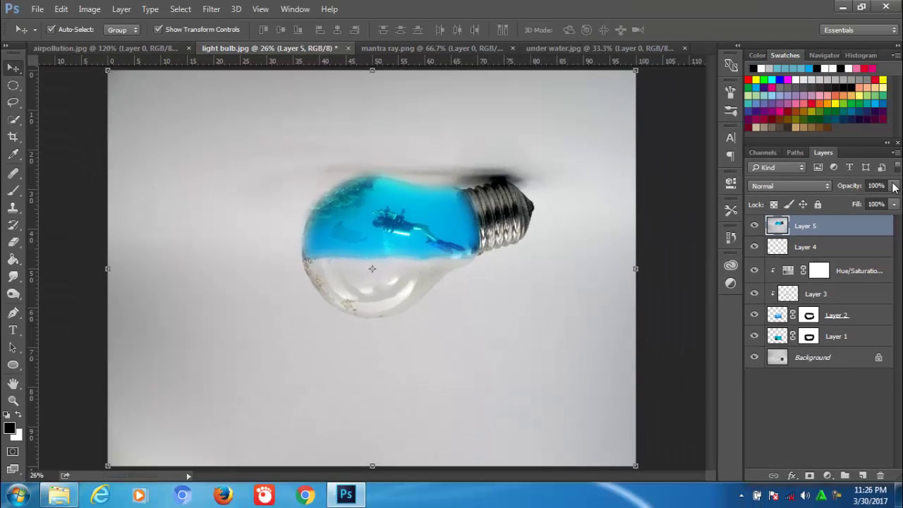
{"action": "left_click_drag", "start_coordinate": [894, 185], "coordinate": [869, 204]}
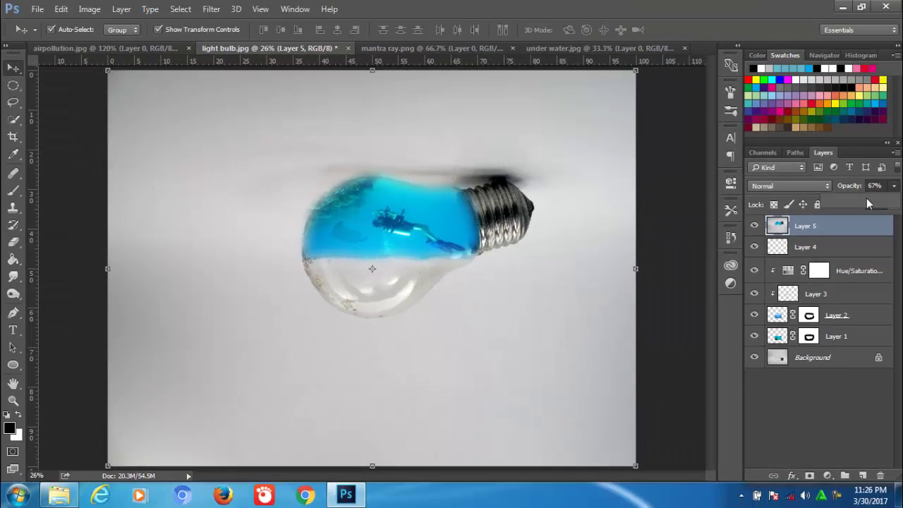
{"action": "mouse_move", "coordinate": [487, 131]}
{"action": "left_mouse_down"}
{"action": "mouse_move", "coordinate": [498, 224]}
{"action": "mouse_move", "coordinate": [479, 303]}
{"action": "mouse_move", "coordinate": [452, 331]}
{"action": "left_mouse_up"}
{"action": "left_click_drag", "start_coordinate": [433, 373], "coordinate": [435, 382]}
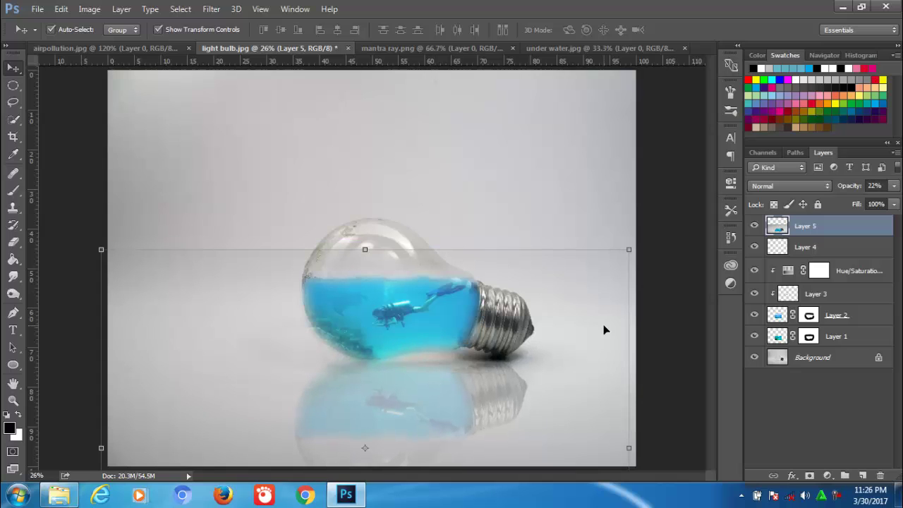
Fade the flipped reflection layer to about 12% opacity
{"action": "left_click", "coordinate": [894, 186]}
{"action": "left_click_drag", "start_coordinate": [839, 201], "coordinate": [837, 200]}
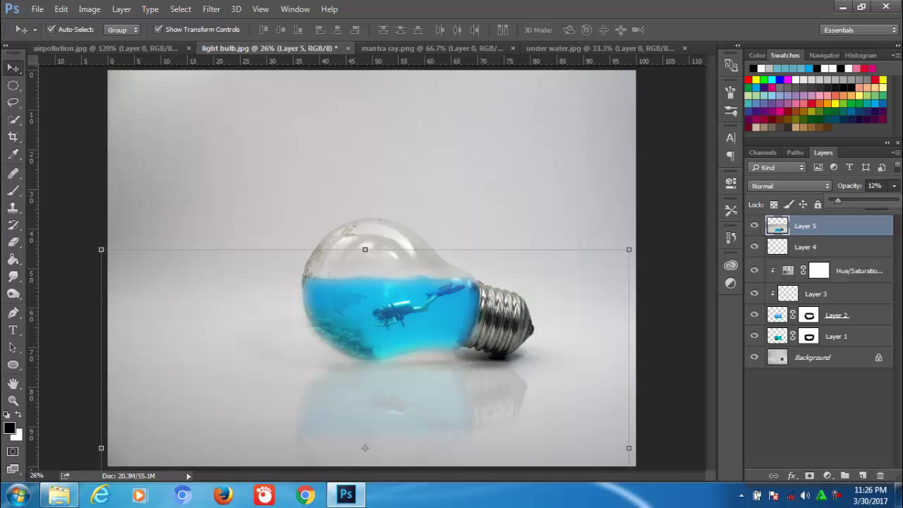
{"action": "left_click", "coordinate": [856, 377]}
{"action": "left_click", "coordinate": [837, 400]}
{"action": "left_click", "coordinate": [780, 231]}
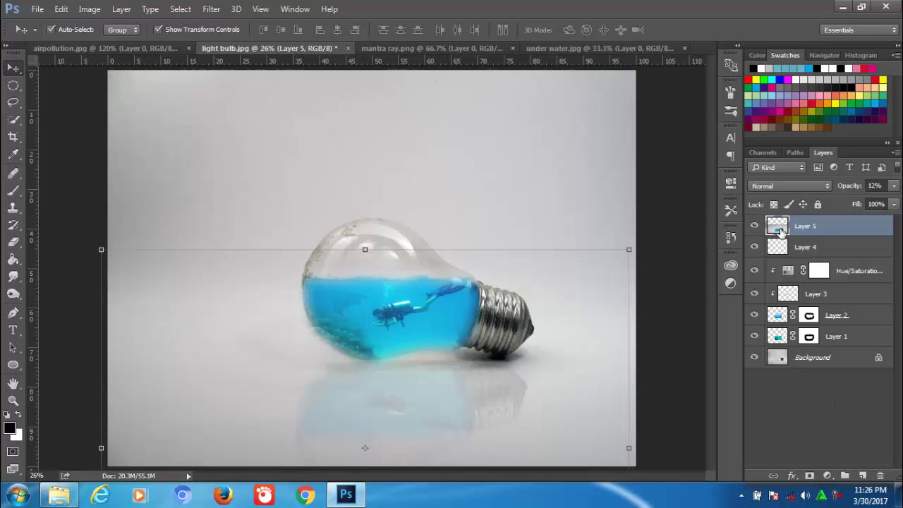
{"action": "left_click", "coordinate": [805, 407]}
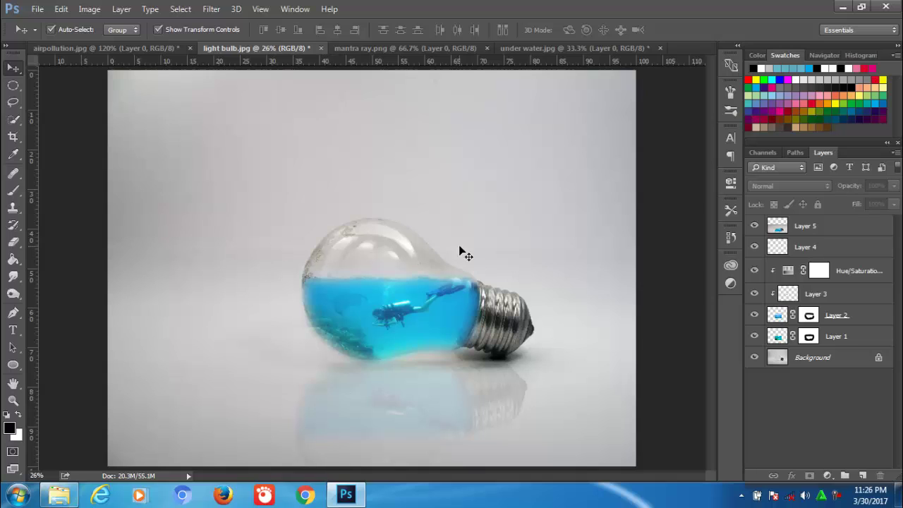
Softly erase stray edges of the Layer 5 reflection with the Eraser at 39% opacity
{"action": "left_click", "coordinate": [777, 230]}
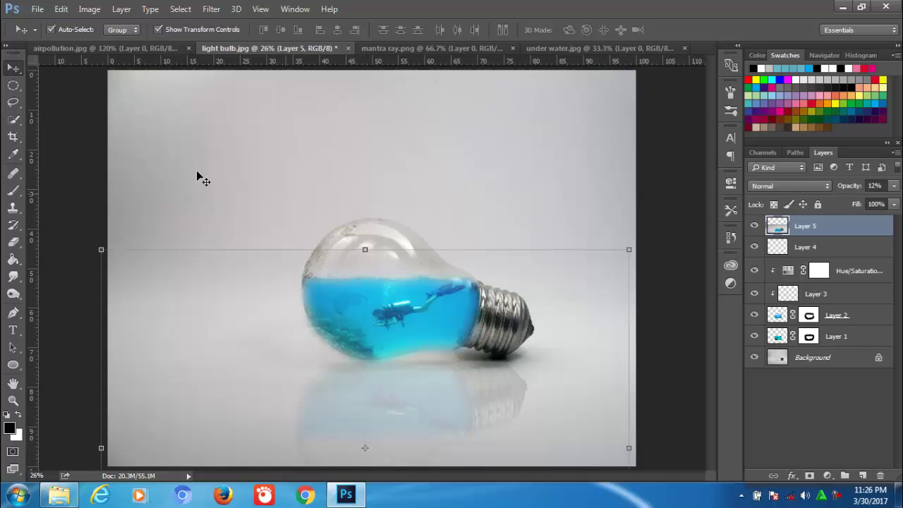
{"action": "left_click", "coordinate": [12, 174]}
{"action": "key", "text": "e"}
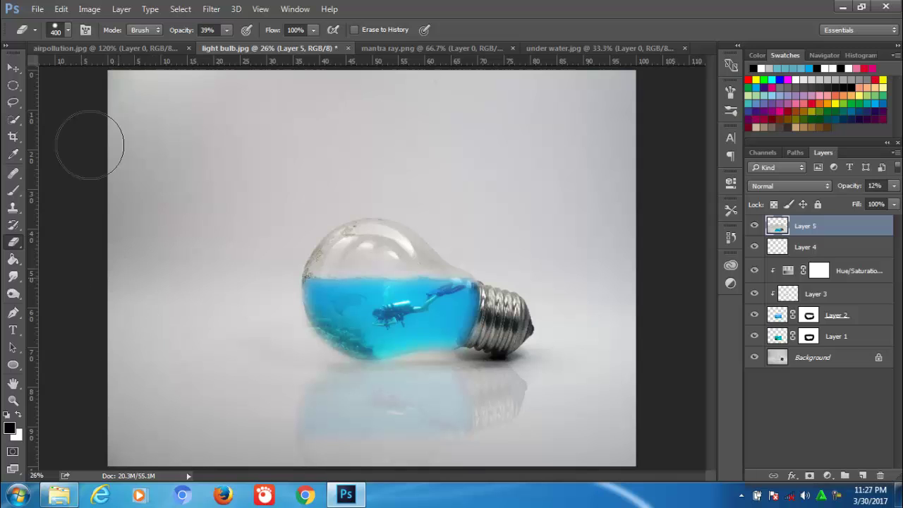
{"action": "left_click", "coordinate": [13, 67]}
{"action": "left_click", "coordinate": [827, 411]}
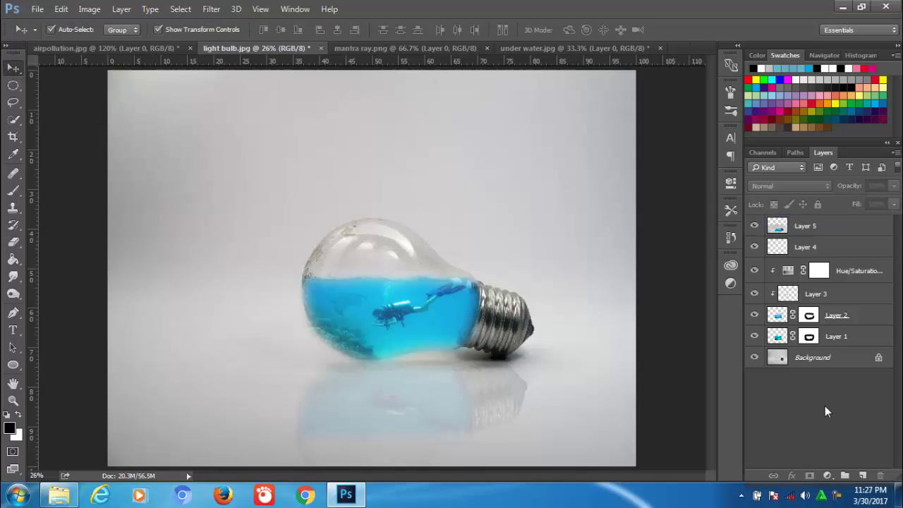